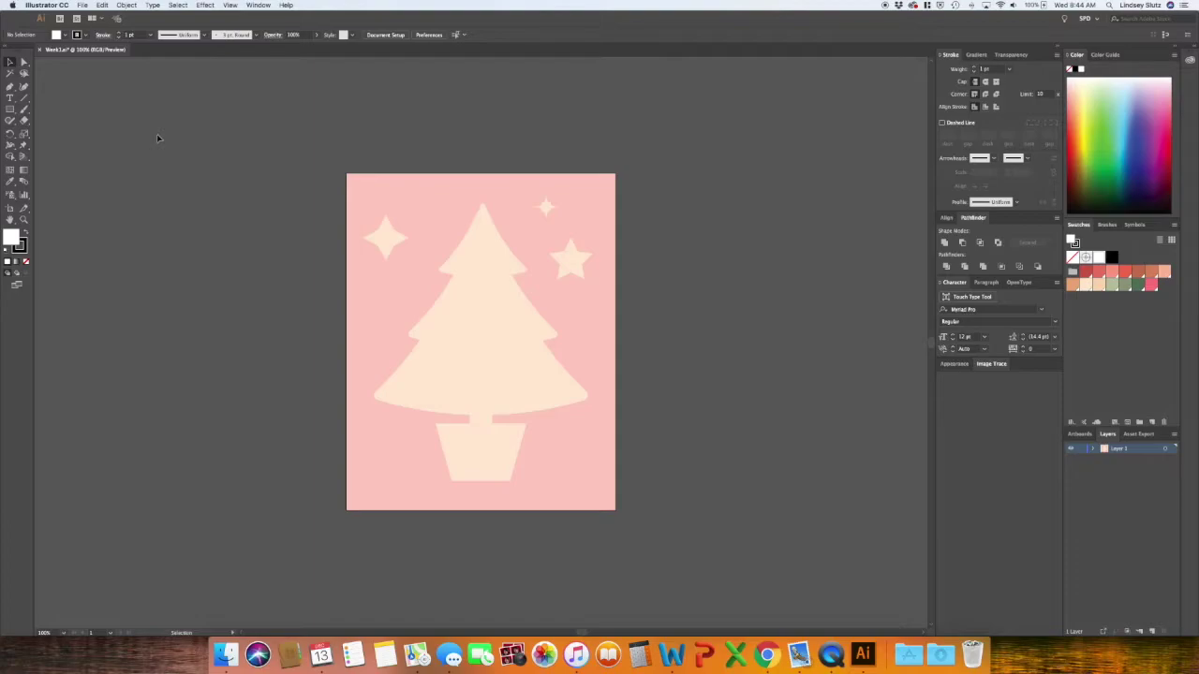
# Step: Show the Libraries panel with the saved colour themes via Window > Libraries
pyautogui.click(1189, 60)
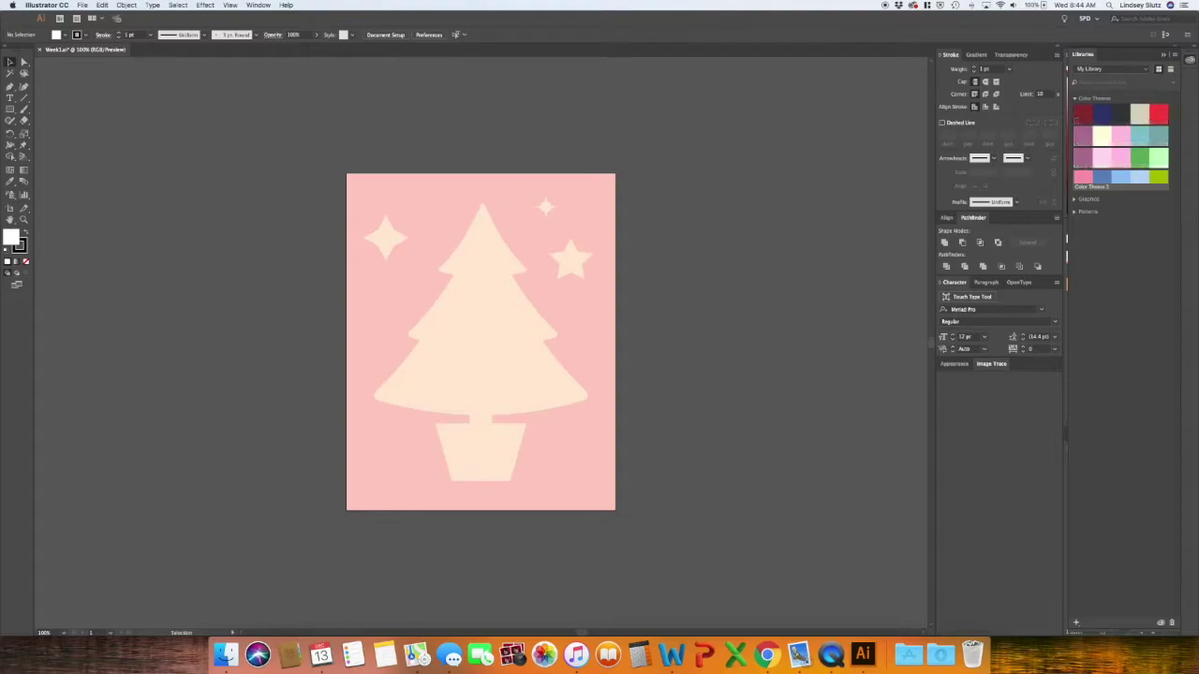
pyautogui.click(1191, 62)
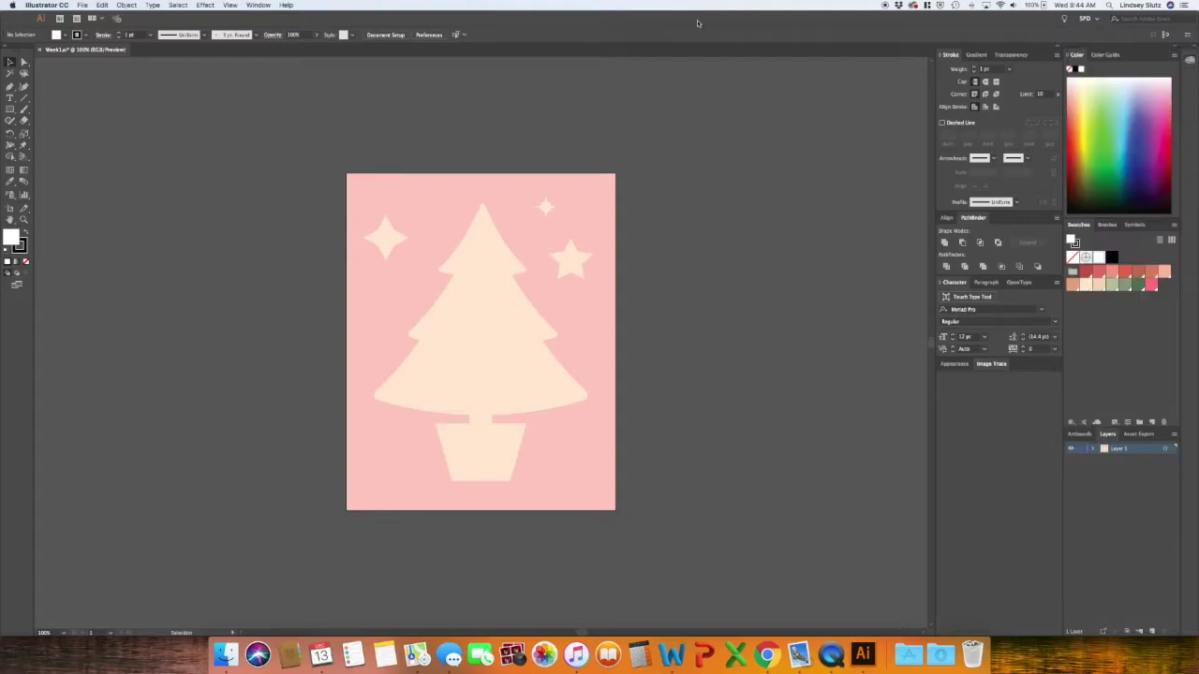
pyautogui.click(260, 5)
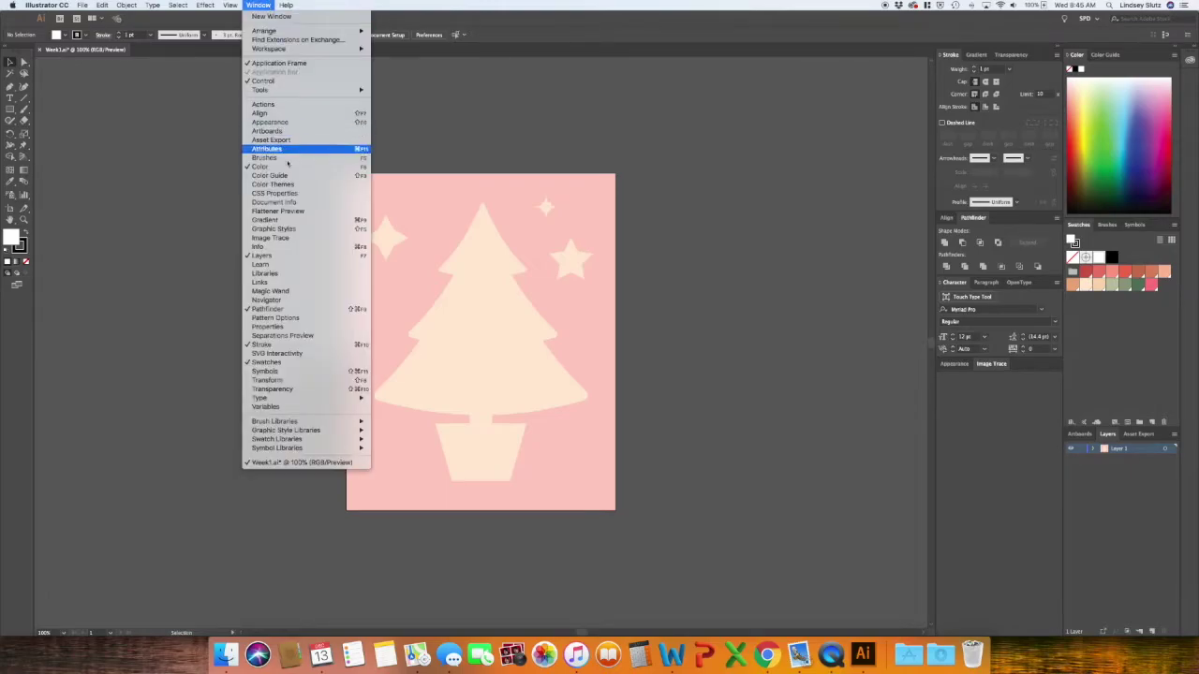
pyautogui.click(272, 272)
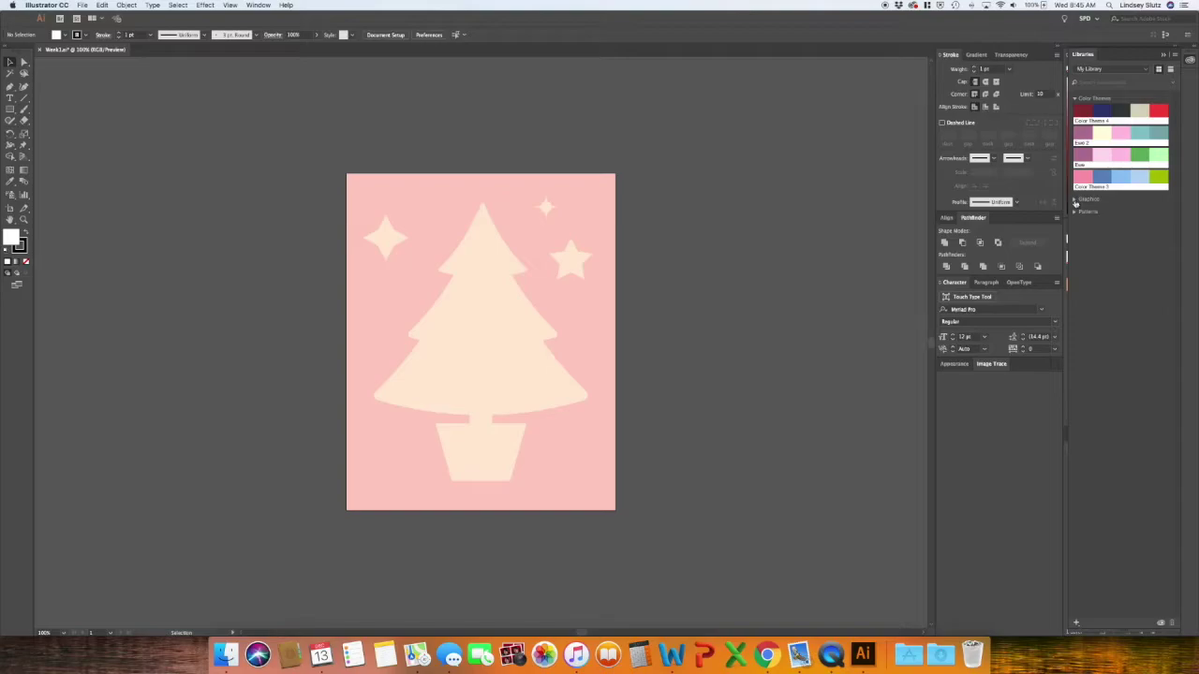
# Step: Review the library's Graphics and Patterns sections, then switch to Adobe Color CC in Chrome
pyautogui.click(1074, 201)
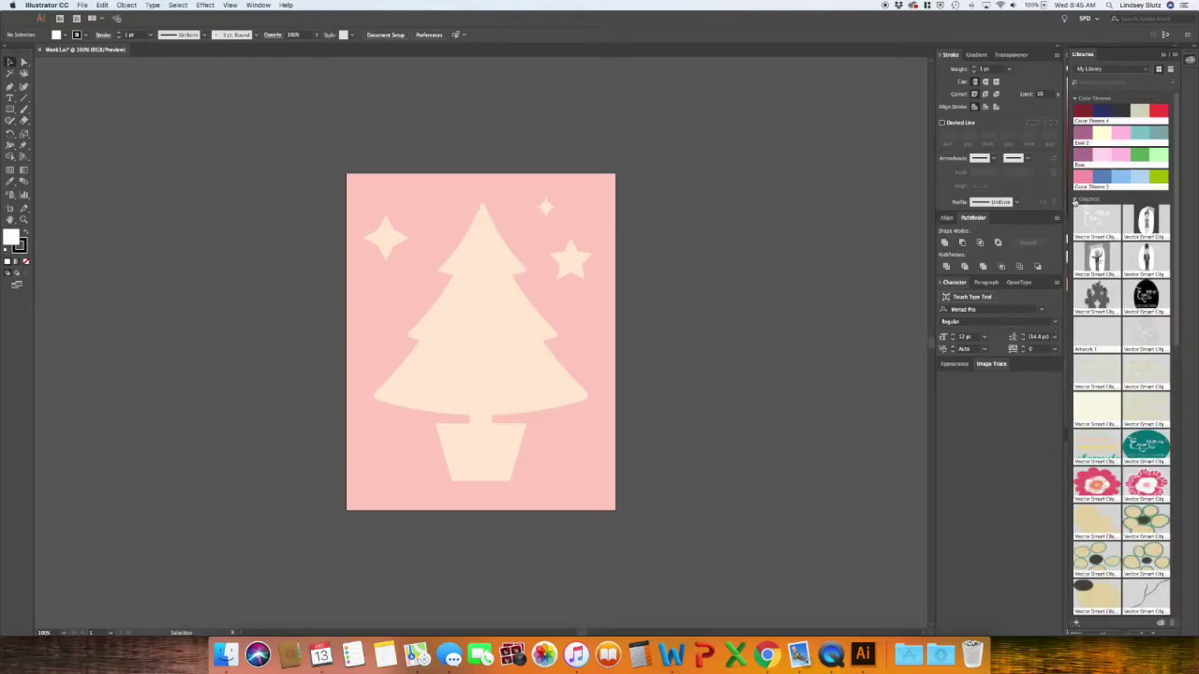
pyautogui.click(1075, 201)
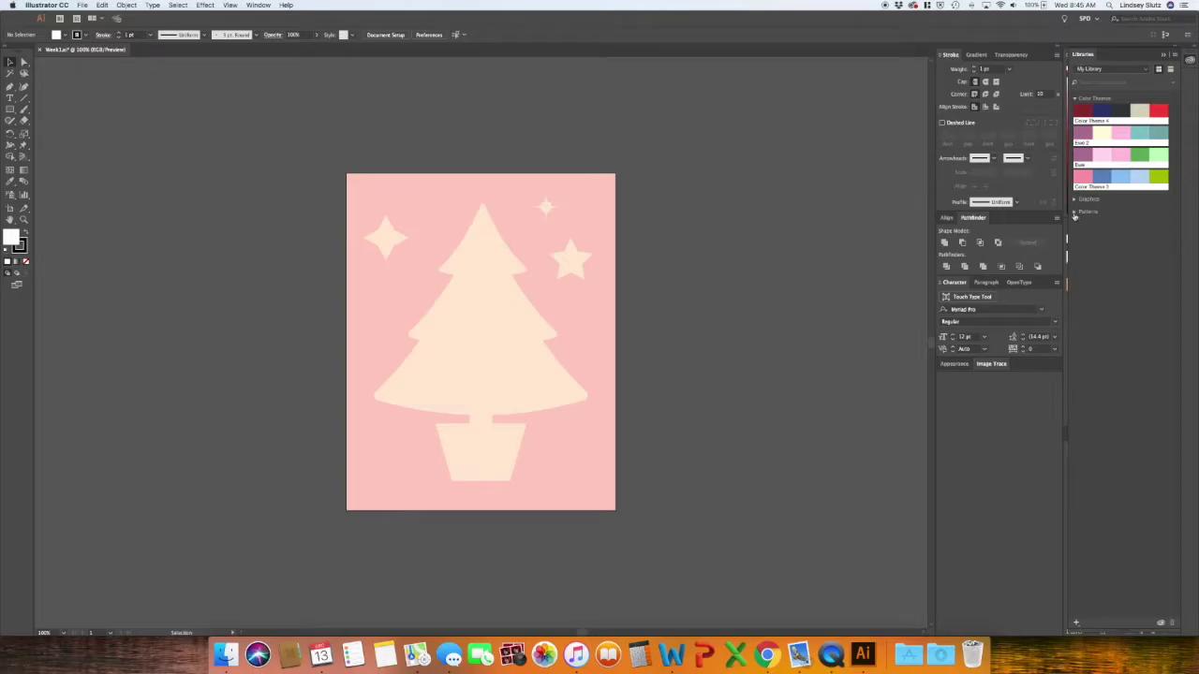
pyautogui.click(1075, 212)
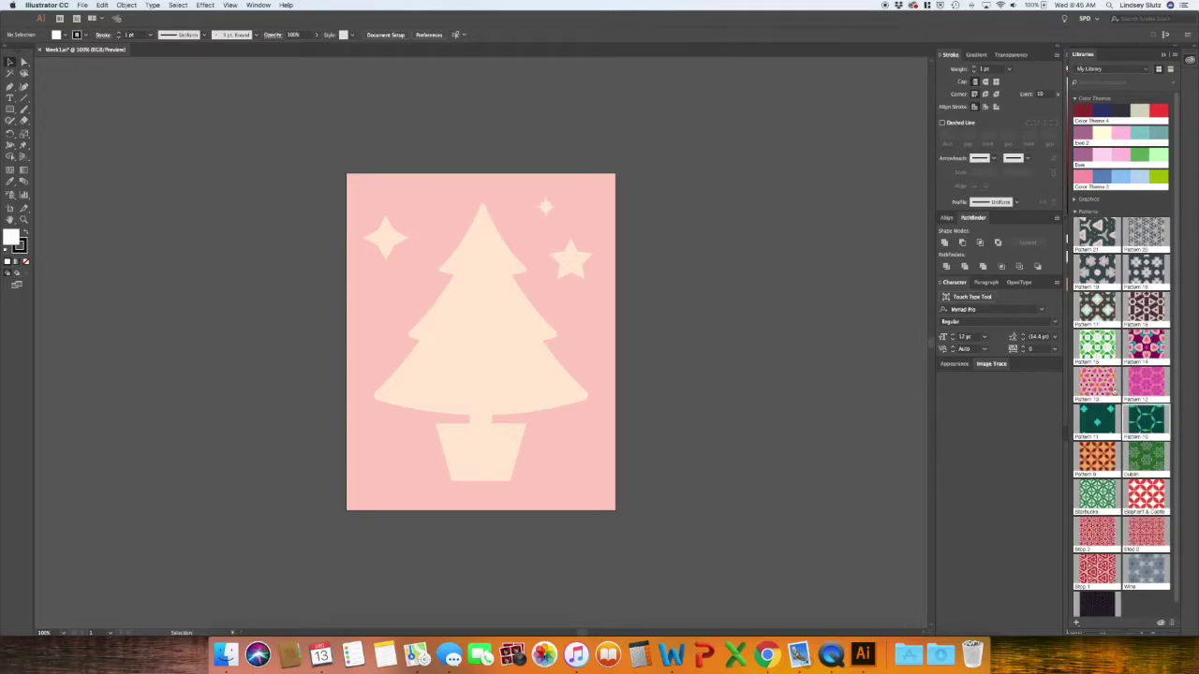
pyautogui.press('super+a')
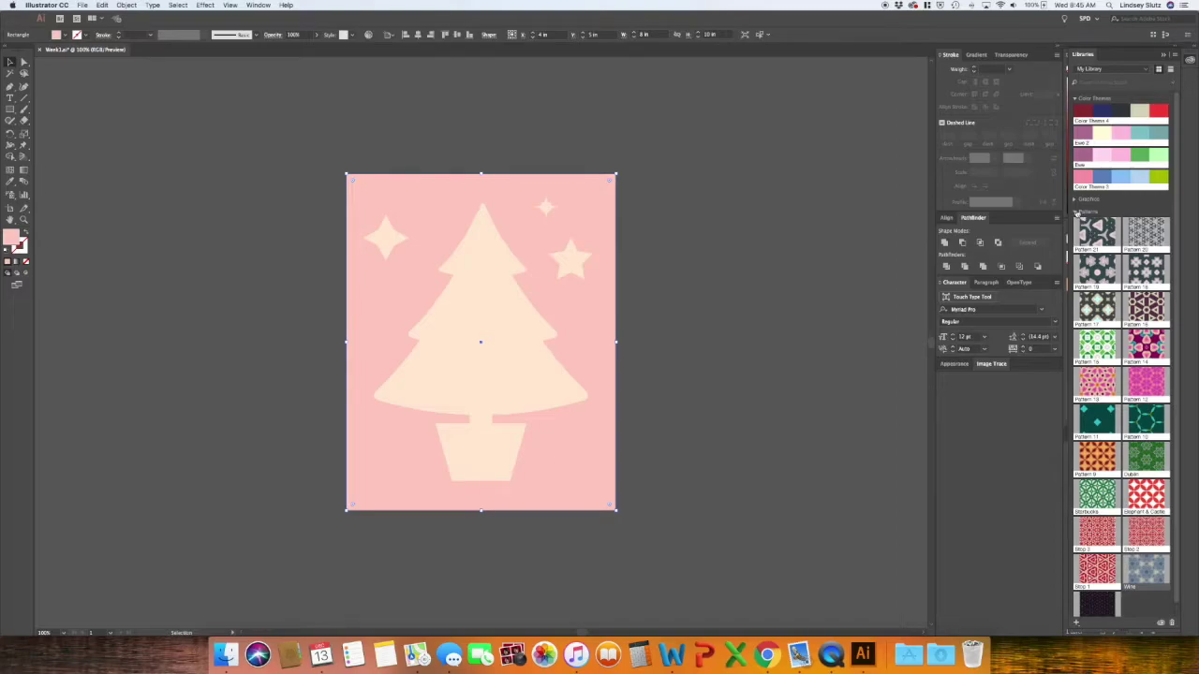
pyautogui.click(1076, 212)
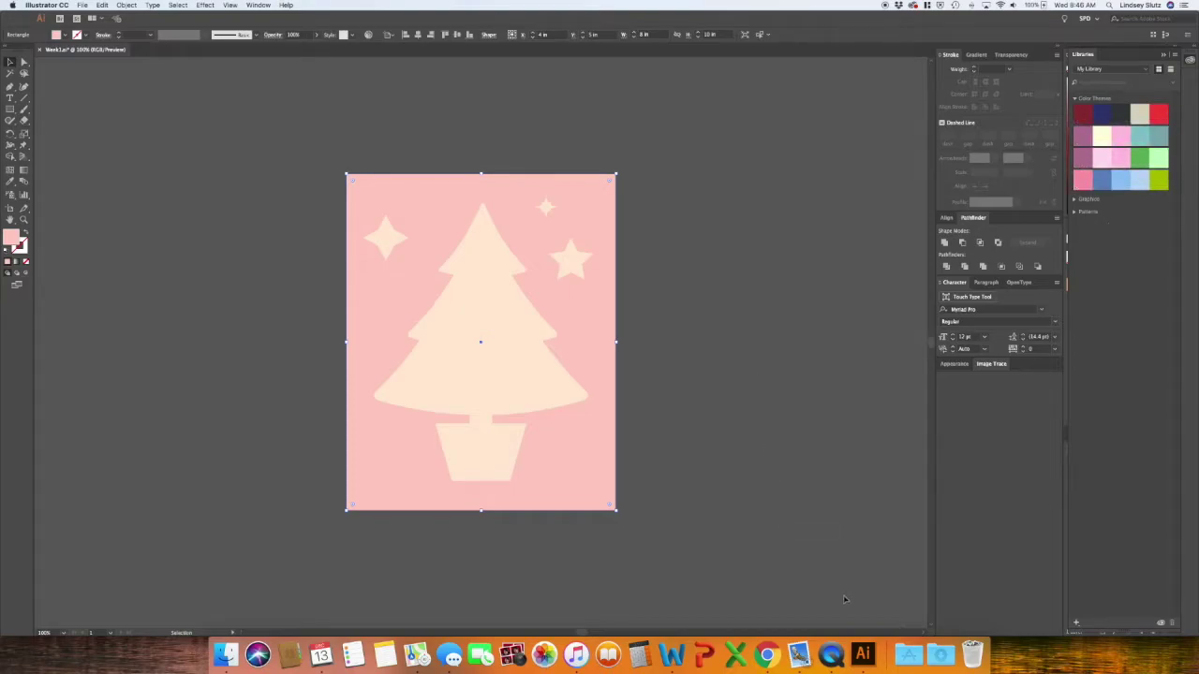
pyautogui.click(768, 656)
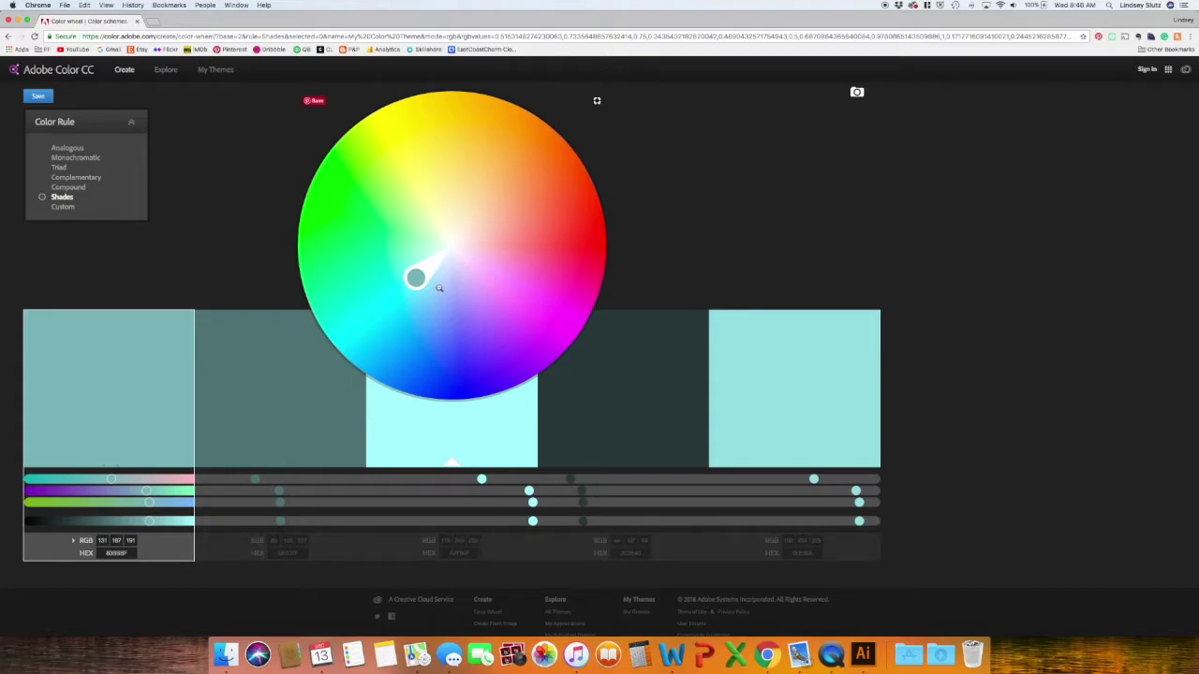
# Step: Shift the base colour to beige, lighten the second swatch, and apply the Complementary colour rule
pyautogui.moveTo(414, 278); pyautogui.dragTo(455, 218)
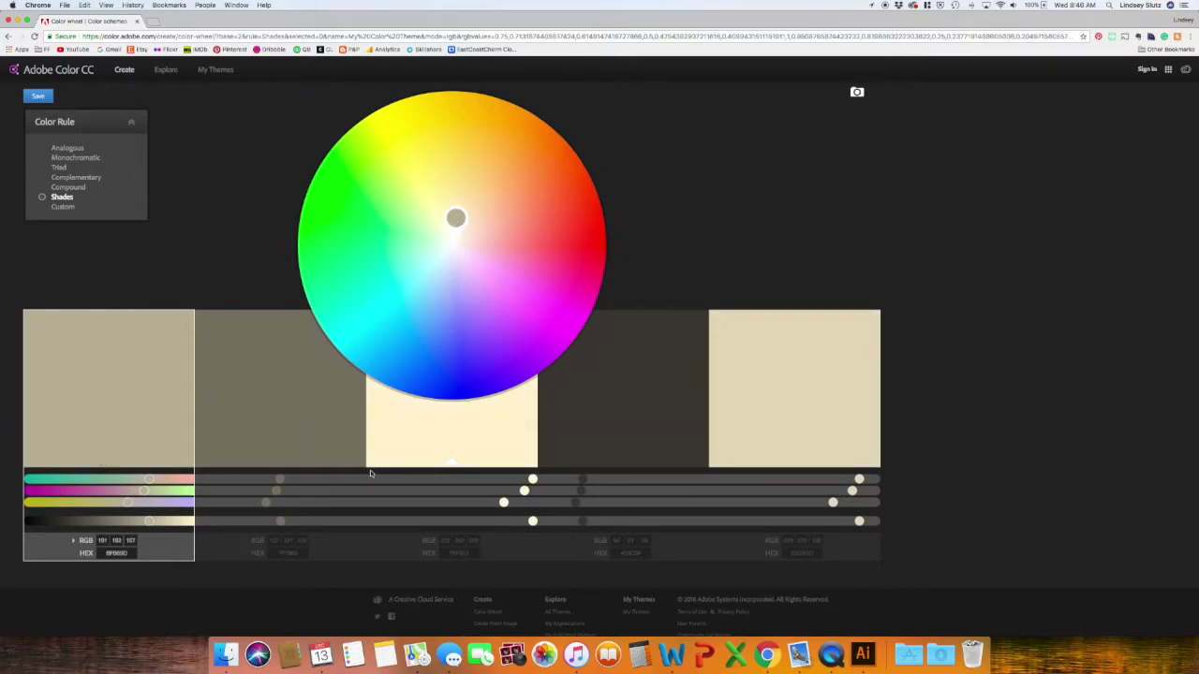
pyautogui.click(326, 440)
pyautogui.moveTo(288, 527)
pyautogui.mouseDown()
pyautogui.moveTo(298, 522)
pyautogui.moveTo(285, 522)
pyautogui.mouseUp()
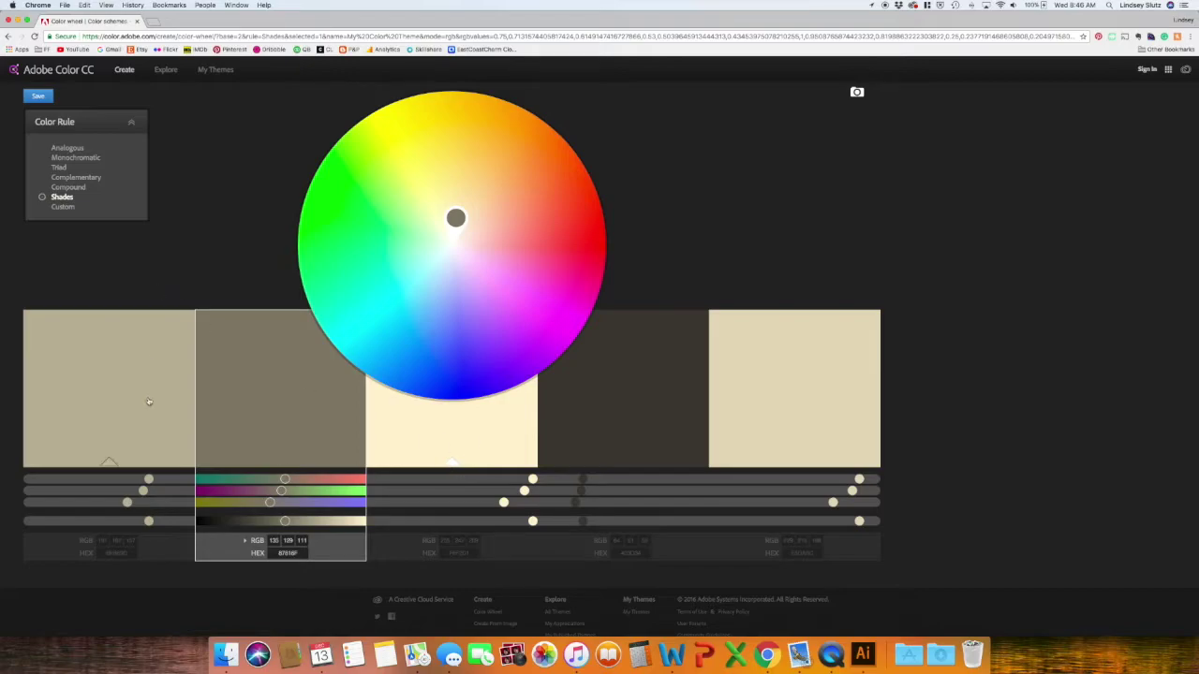
pyautogui.click(460, 443)
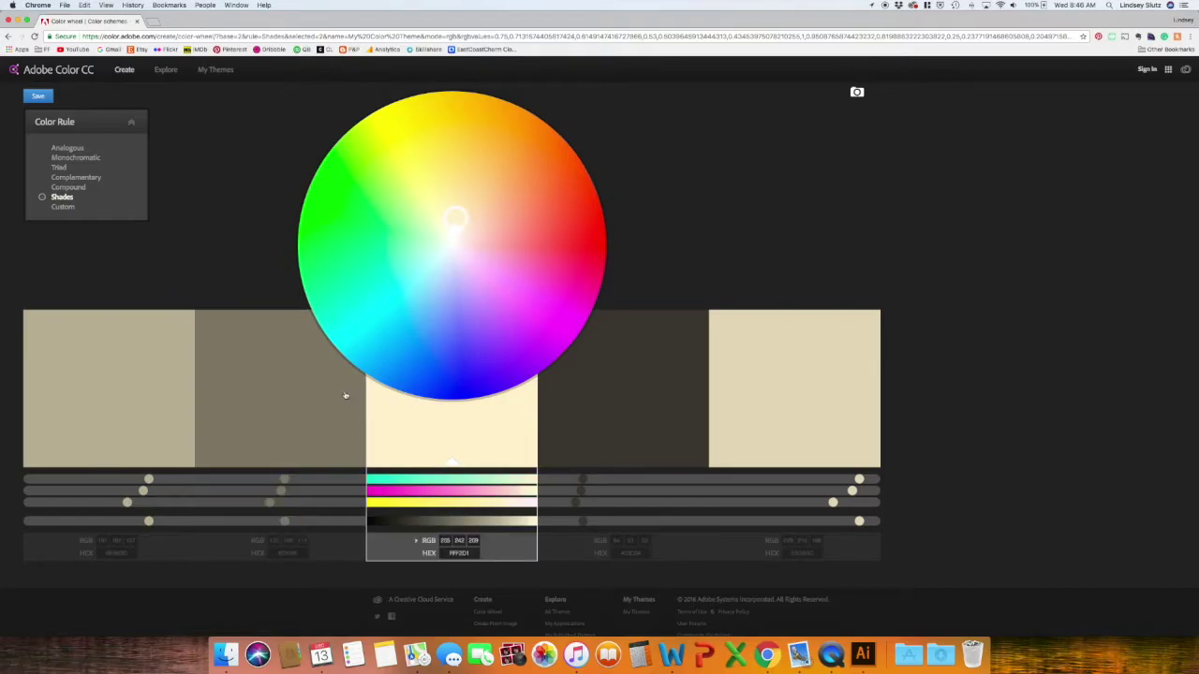
pyautogui.click(68, 188)
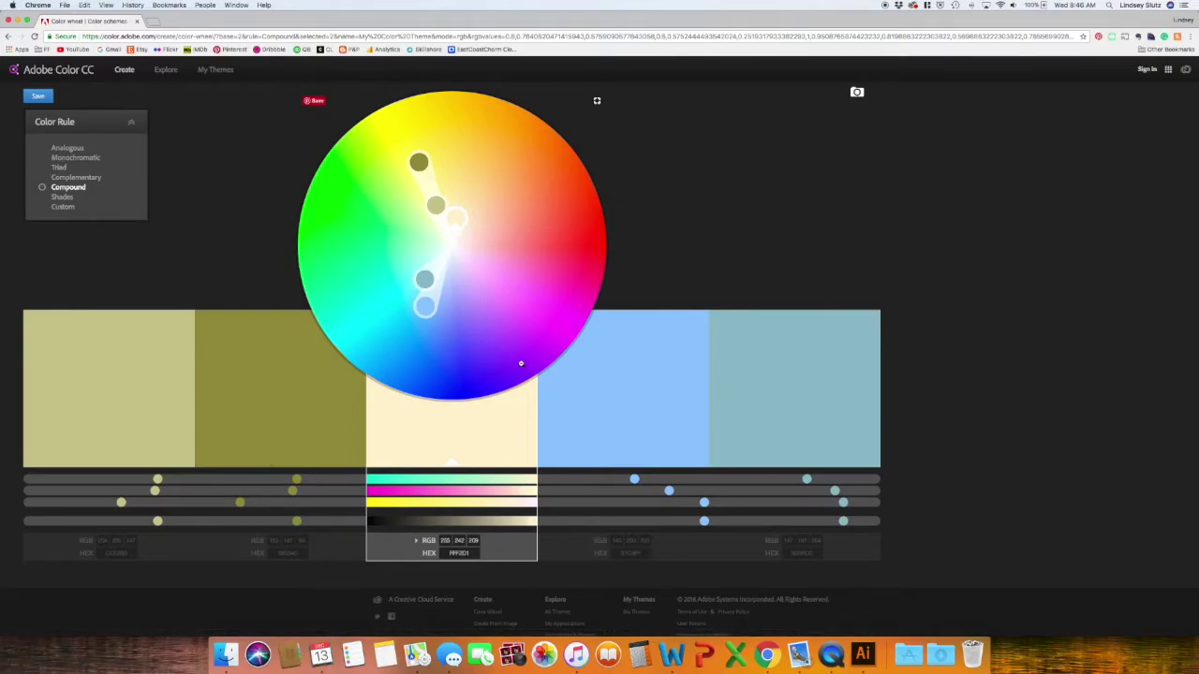
pyautogui.click(77, 178)
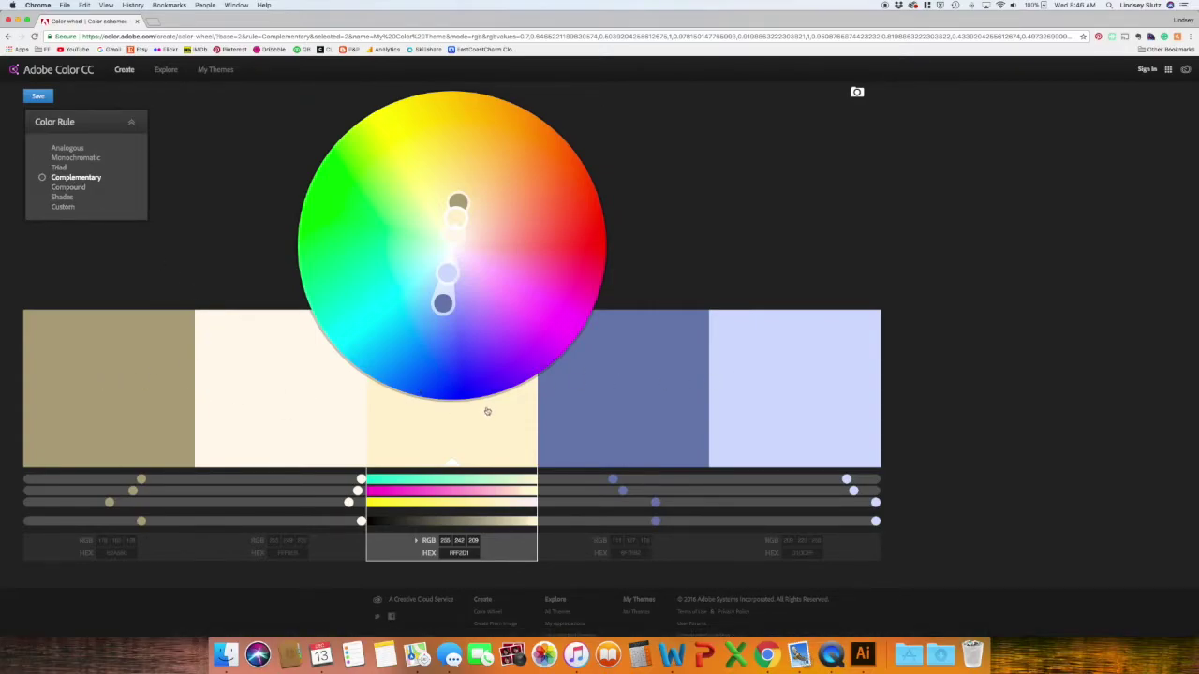
pyautogui.click(44, 96)
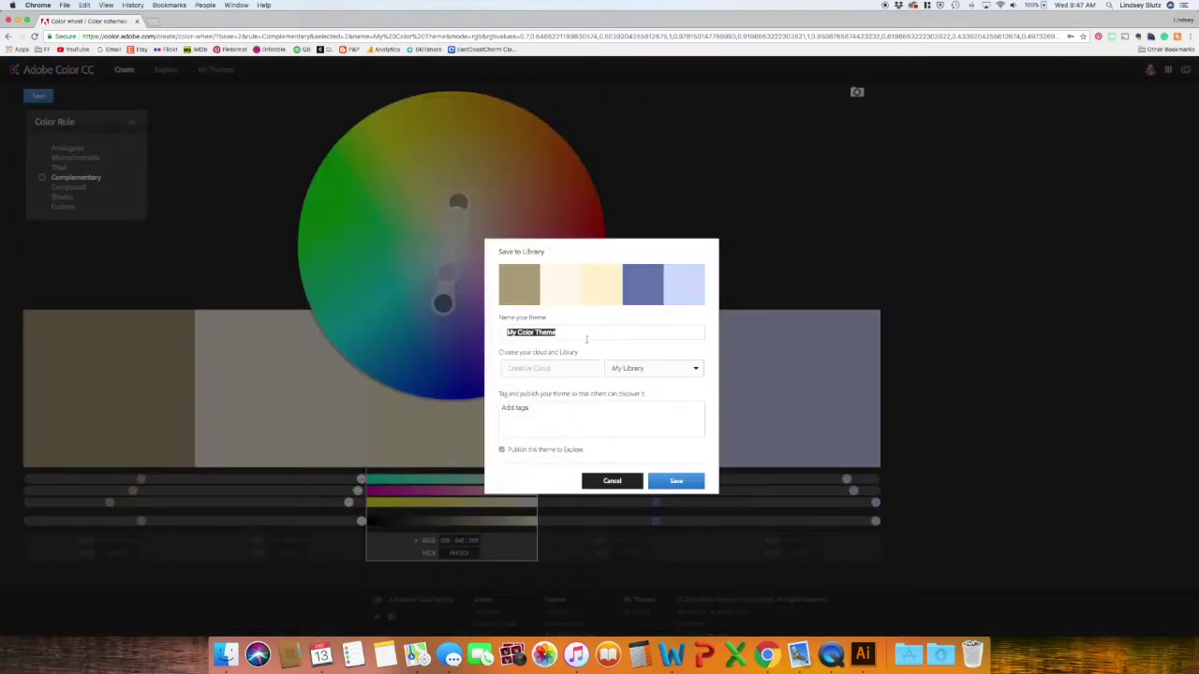
# Step: Save the complementary theme to My Library under the name 'Ocean'
pyautogui.write('Ocean')
pyautogui.click(672, 480)
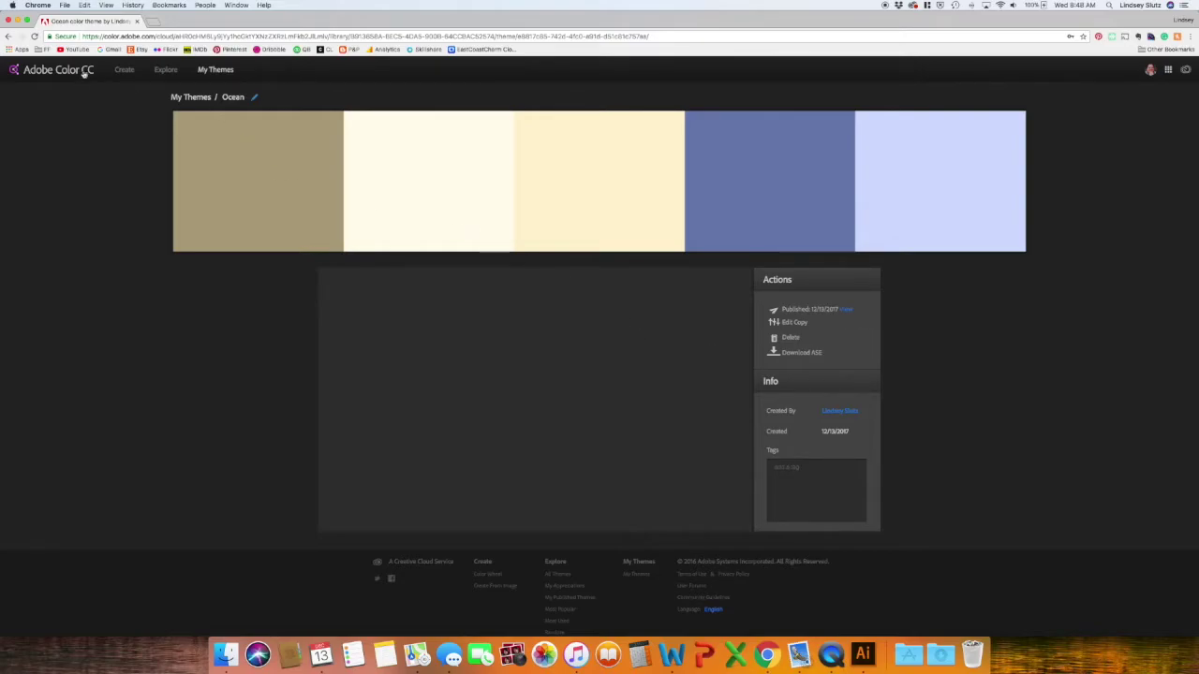
# Step: Reopen Ocean, try Triad, Monochromatic and Analogous rules, and nudge the centre swatch toward green
pyautogui.click(121, 72)
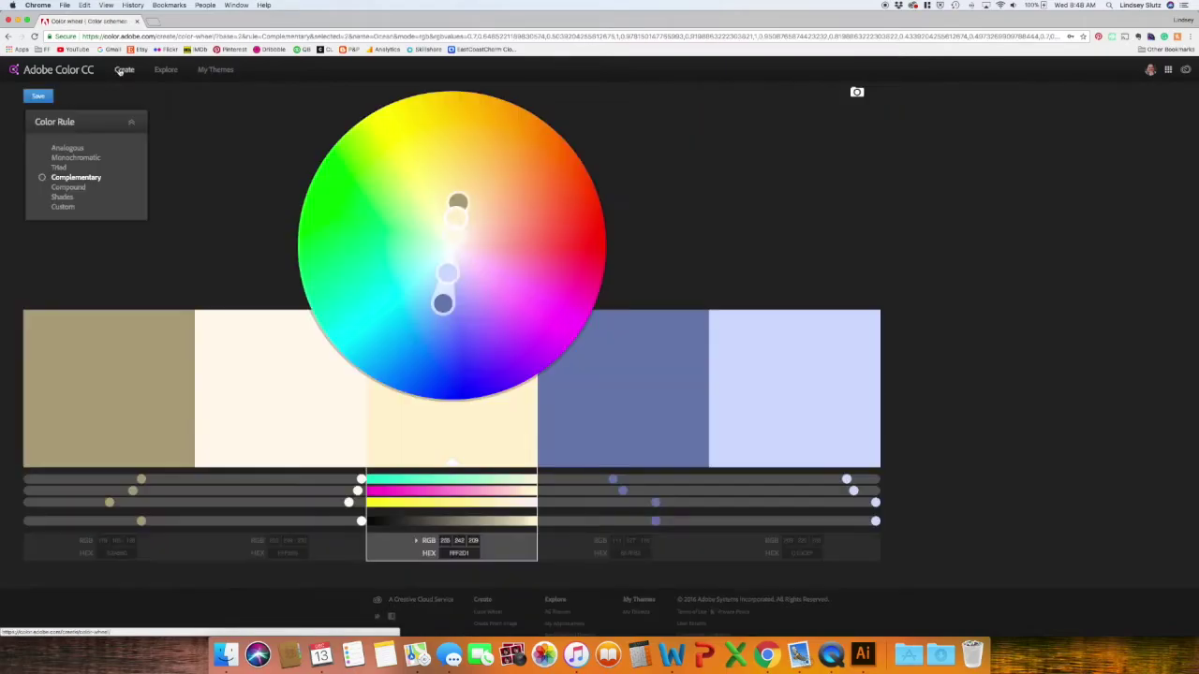
pyautogui.click(59, 166)
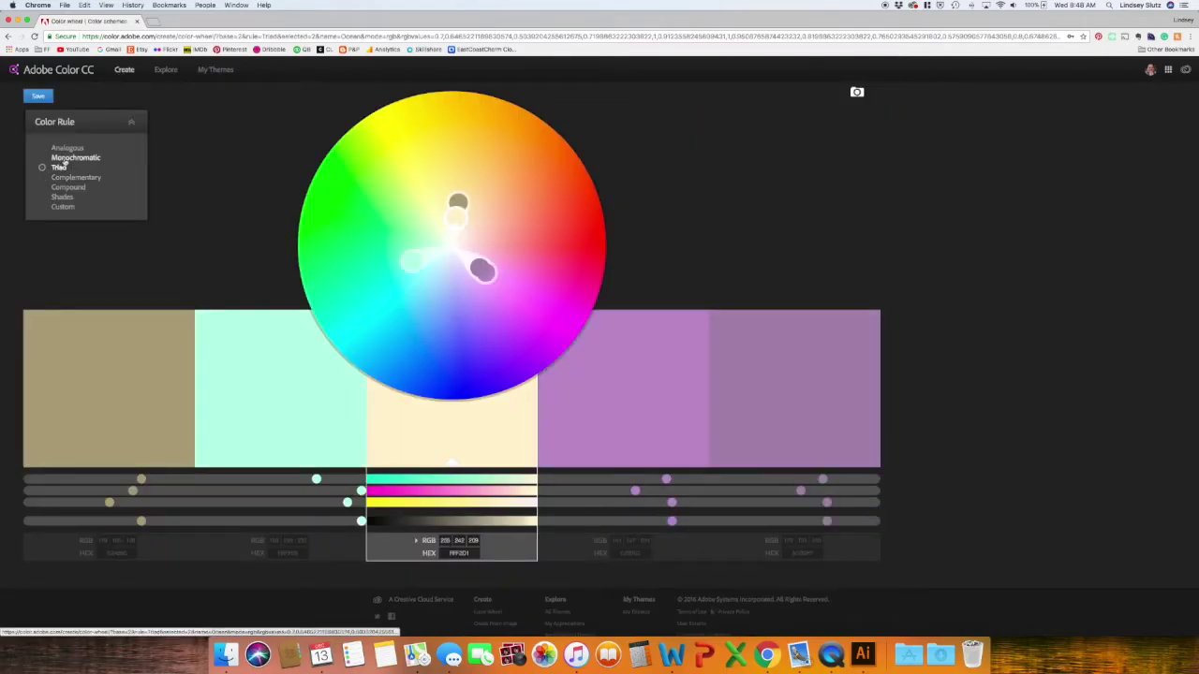
pyautogui.click(66, 158)
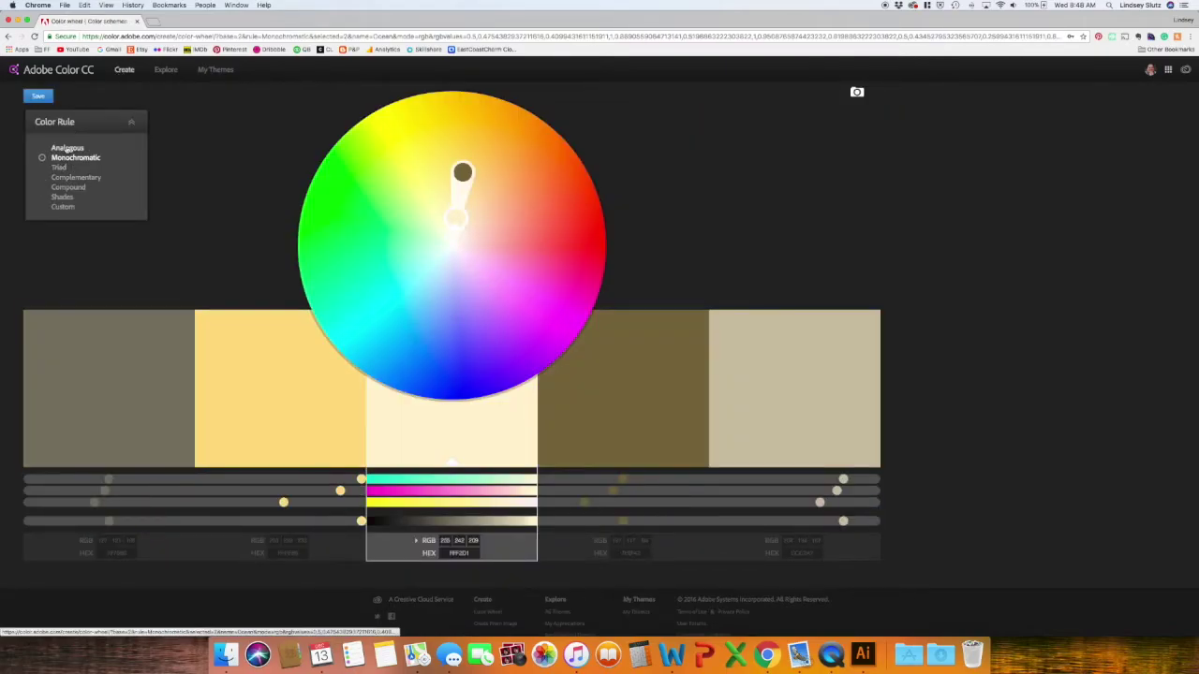
pyautogui.click(67, 149)
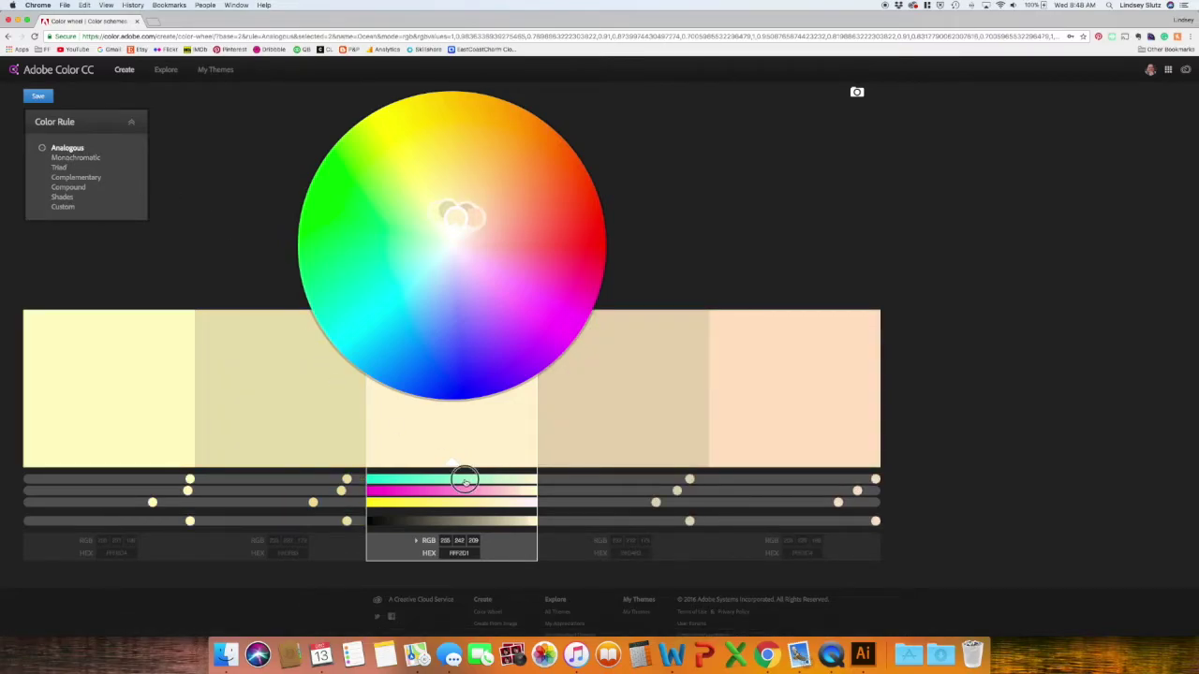
pyautogui.click(465, 481)
pyautogui.click(448, 502)
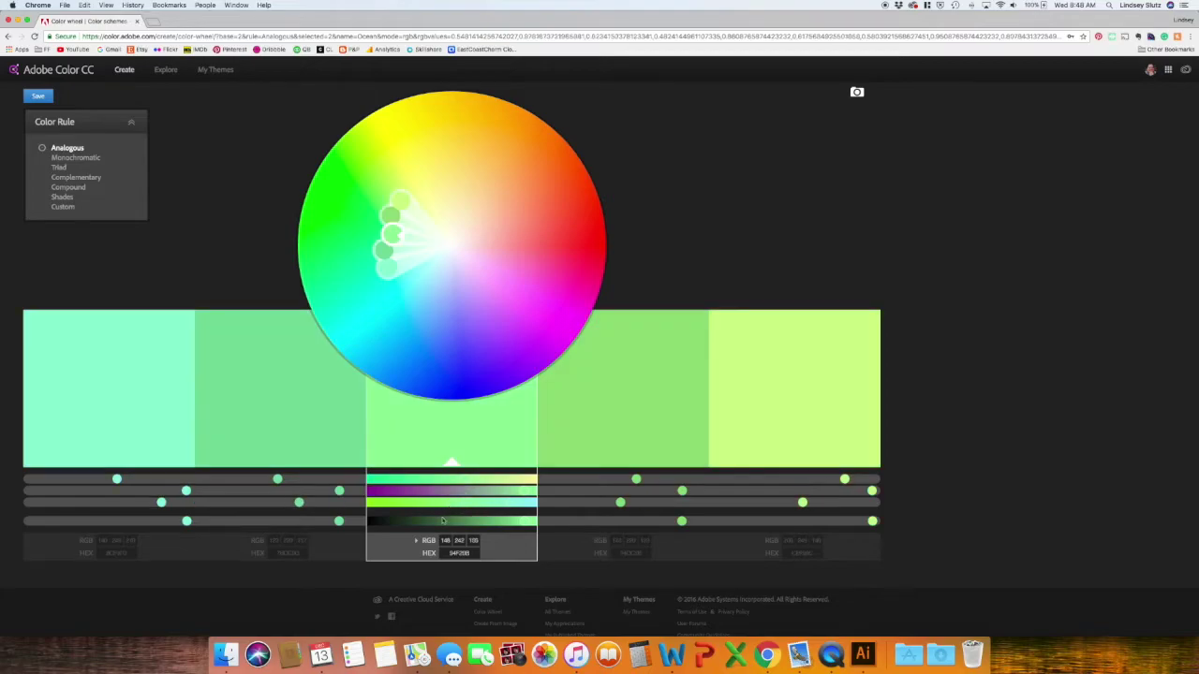
pyautogui.click(417, 540)
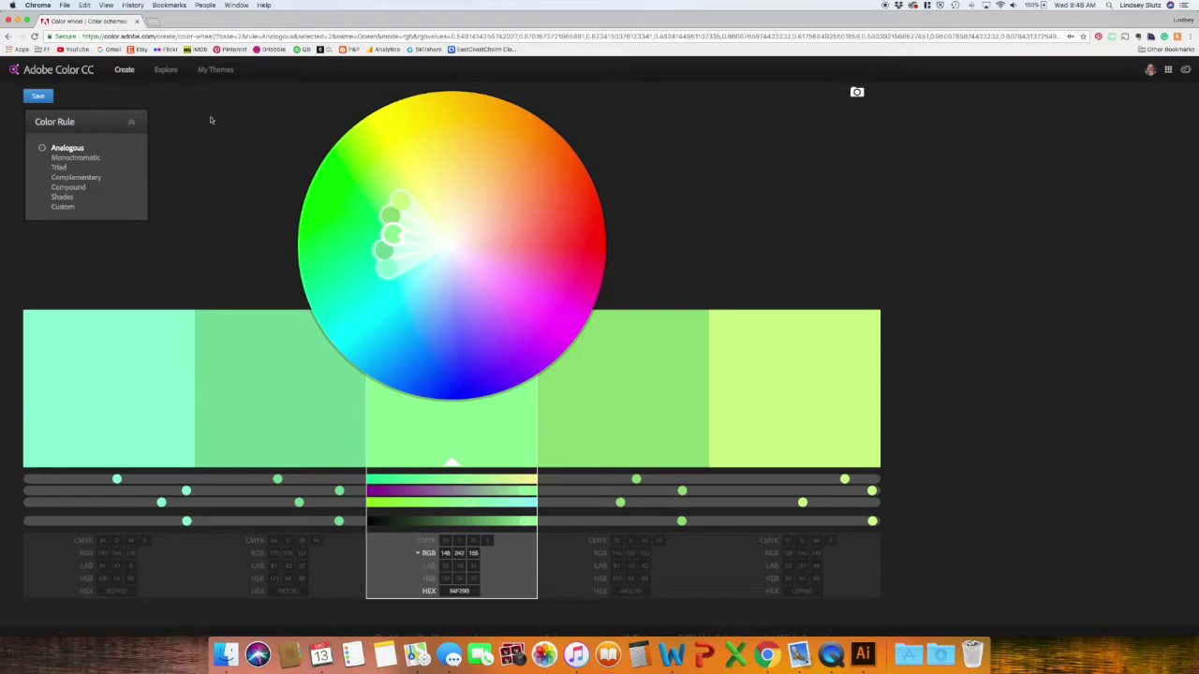
pyautogui.click(214, 71)
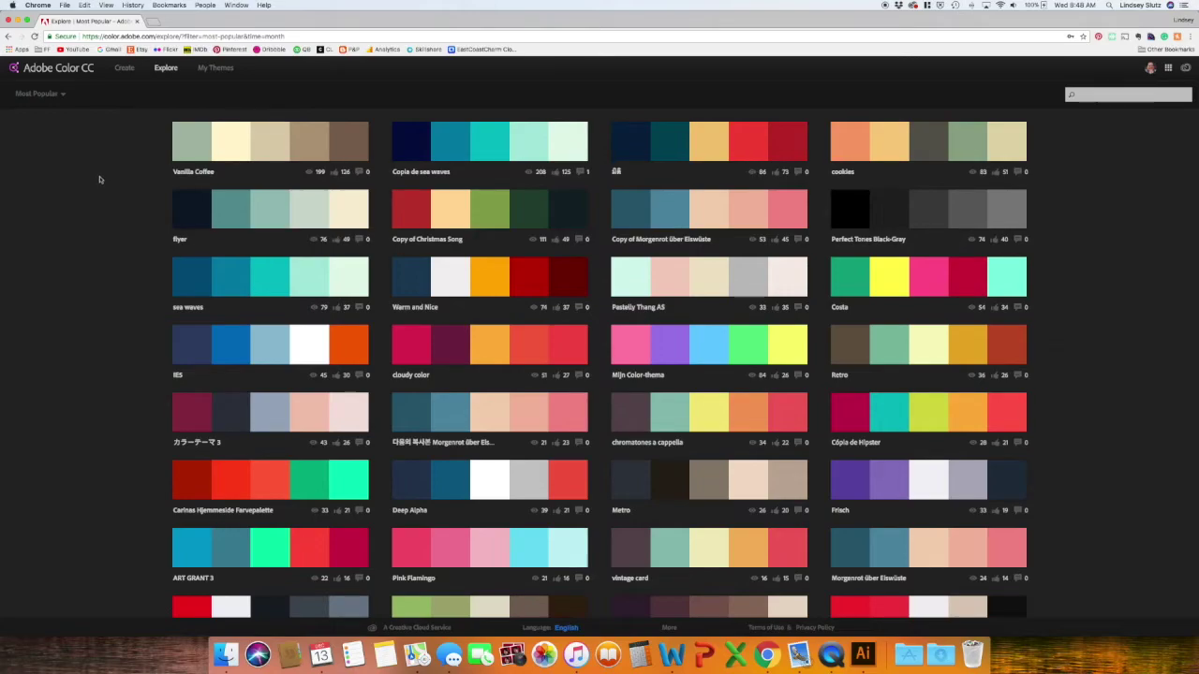
# Step: Browse the Explore themes and switch the filter to Most Used
pyautogui.scroll(-1, 99, 181)
pyautogui.scroll(-1, 128, 181)
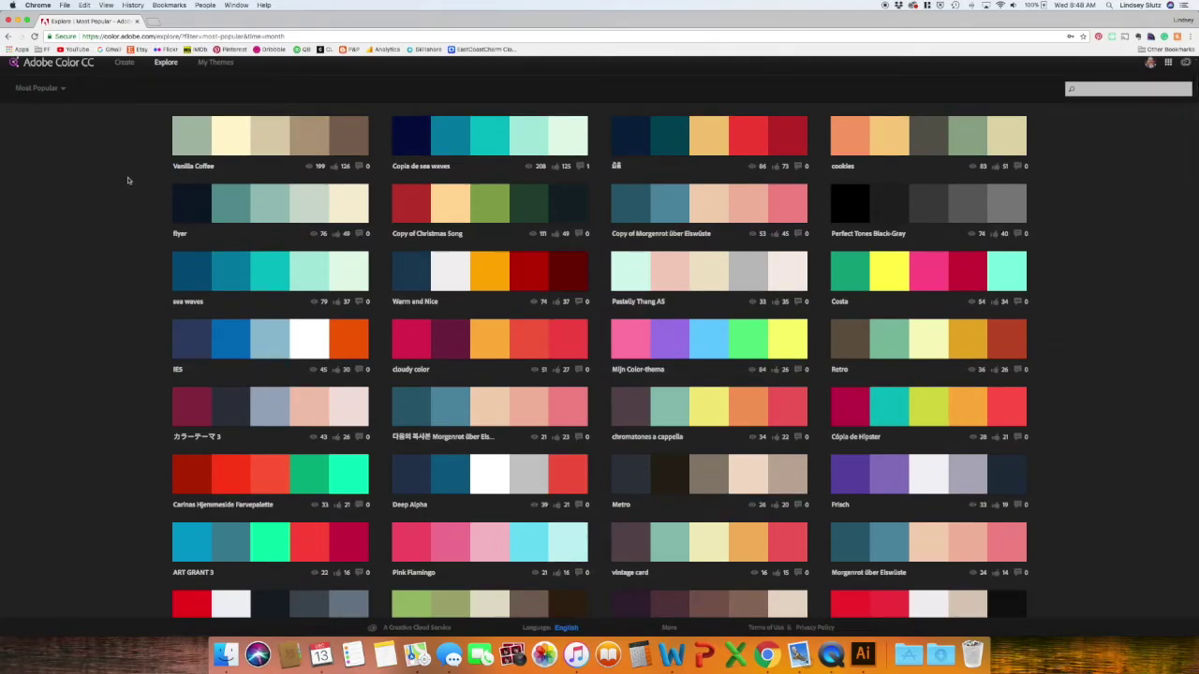
pyautogui.scroll(-5, 128, 181)
pyautogui.scroll(-3, 128, 181)
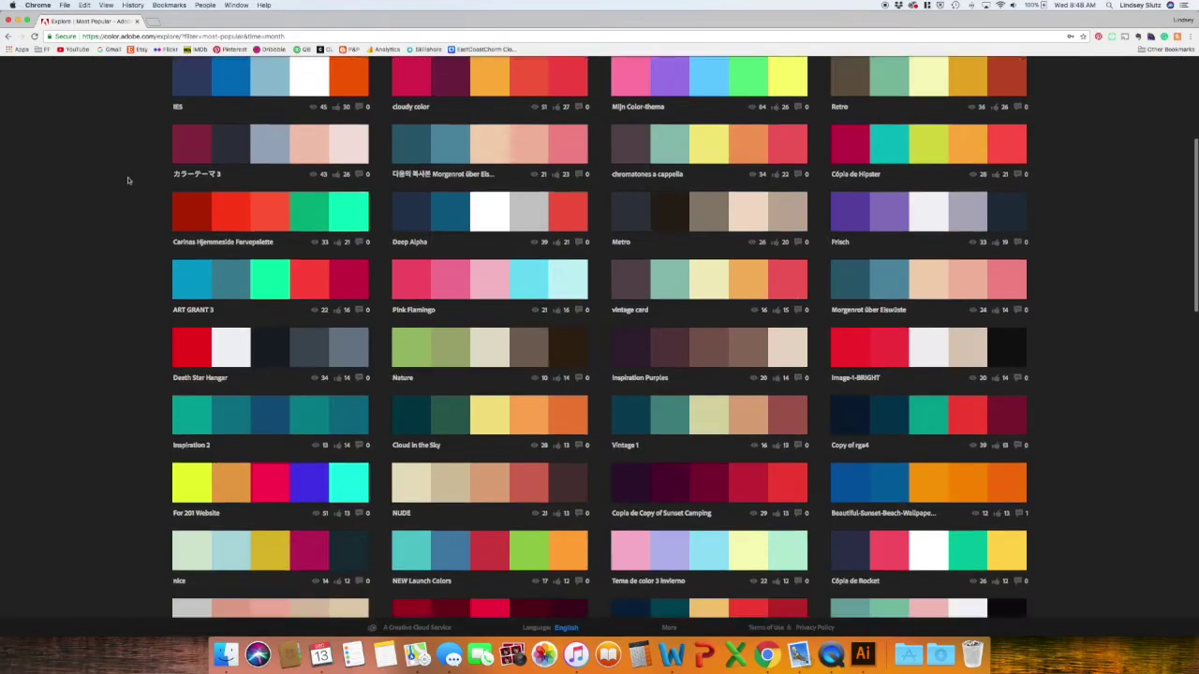
pyautogui.scroll(-2, 128, 181)
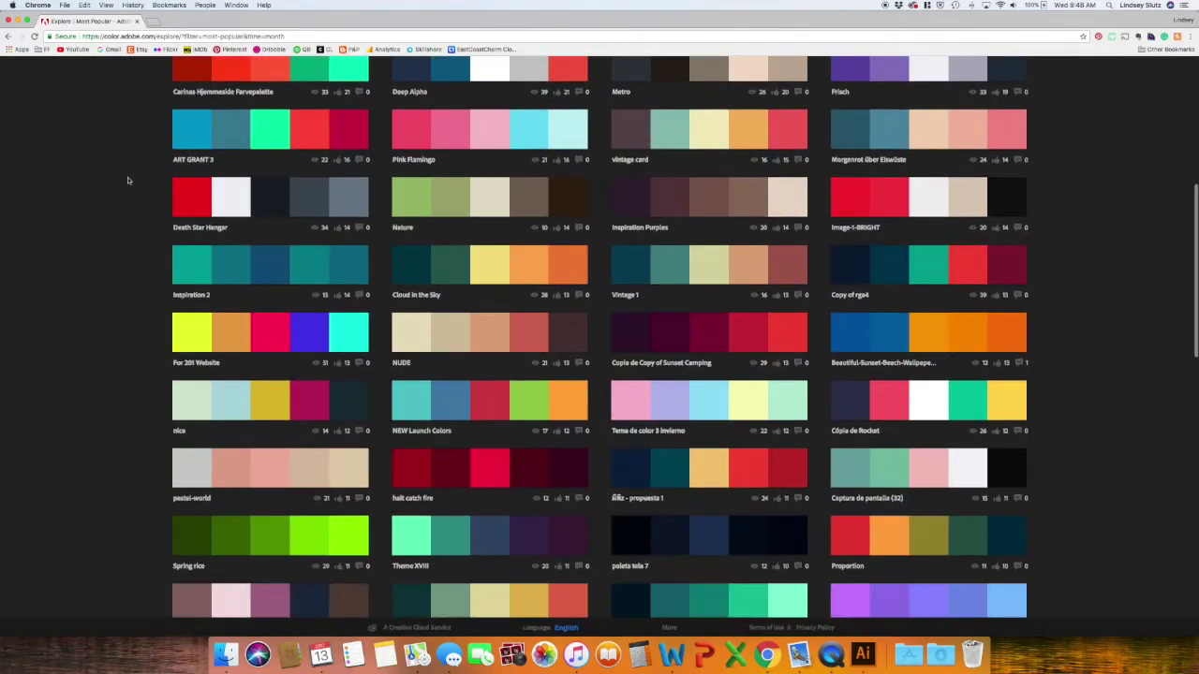
pyautogui.scroll(-2, 129, 181)
pyautogui.scroll(-7, 128, 180)
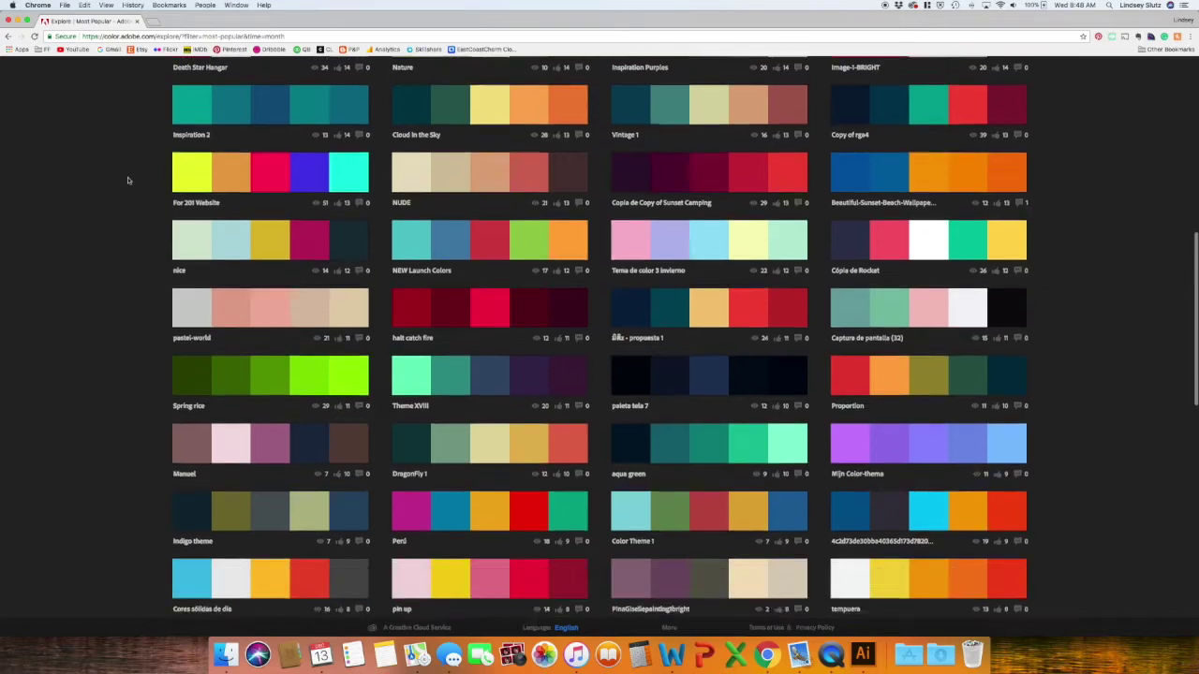
pyautogui.scroll(-4, 128, 181)
pyautogui.scroll(15, 128, 181)
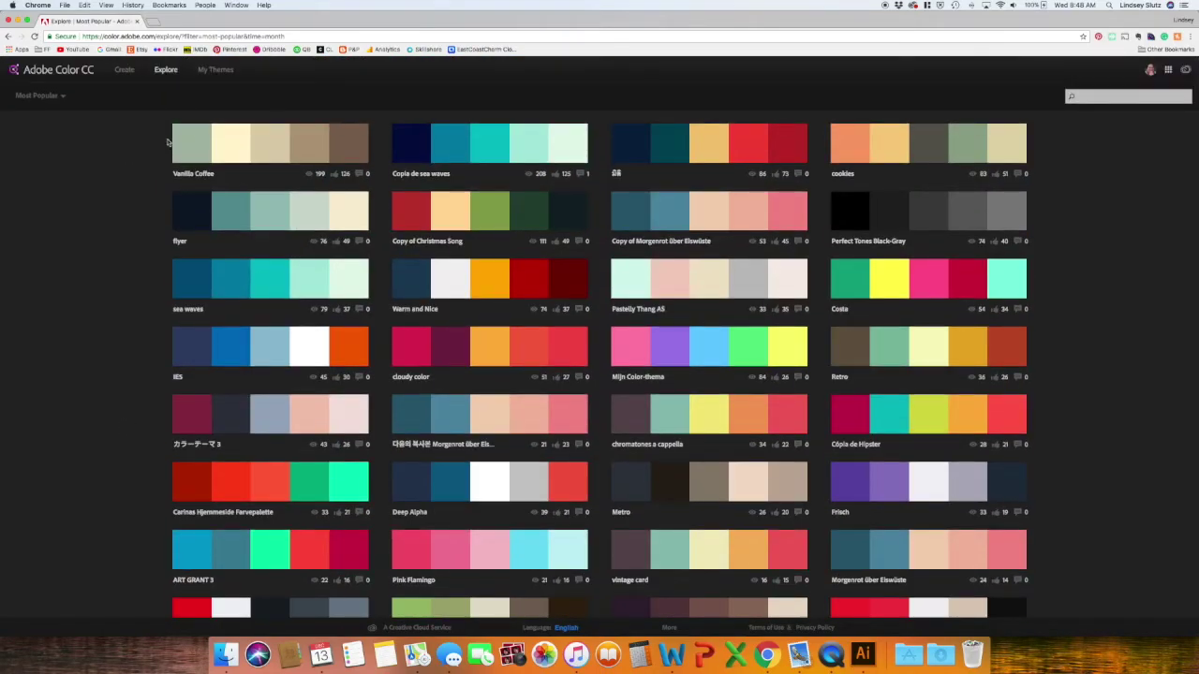
pyautogui.click(64, 96)
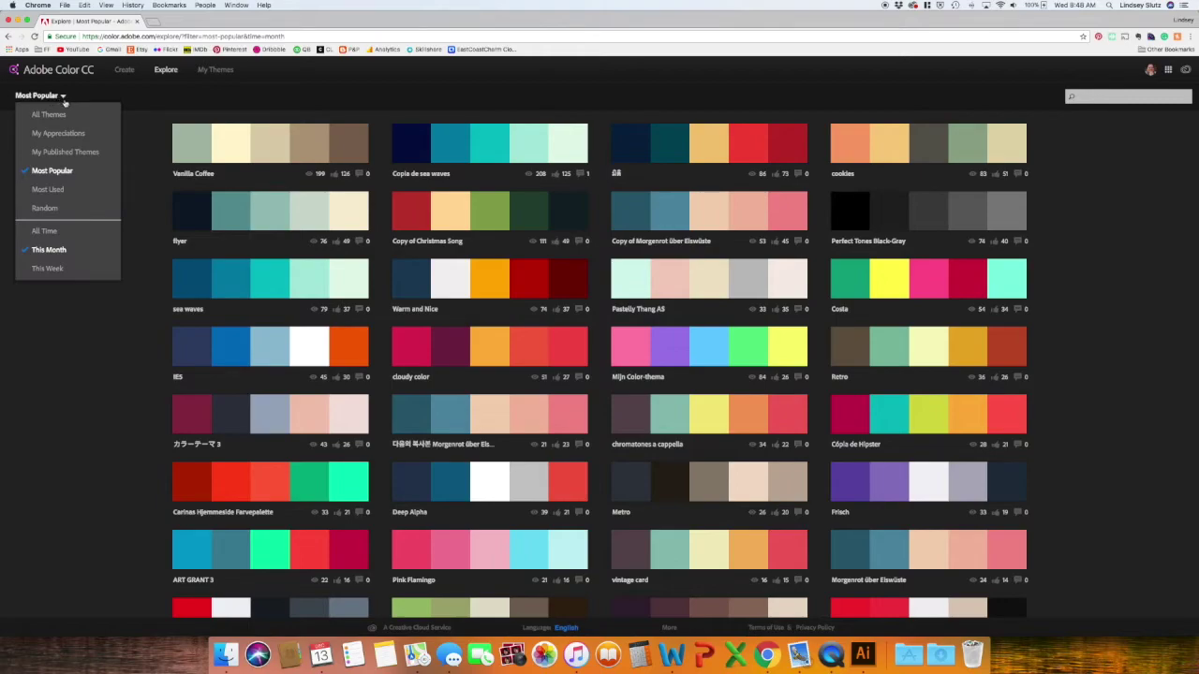
pyautogui.click(52, 191)
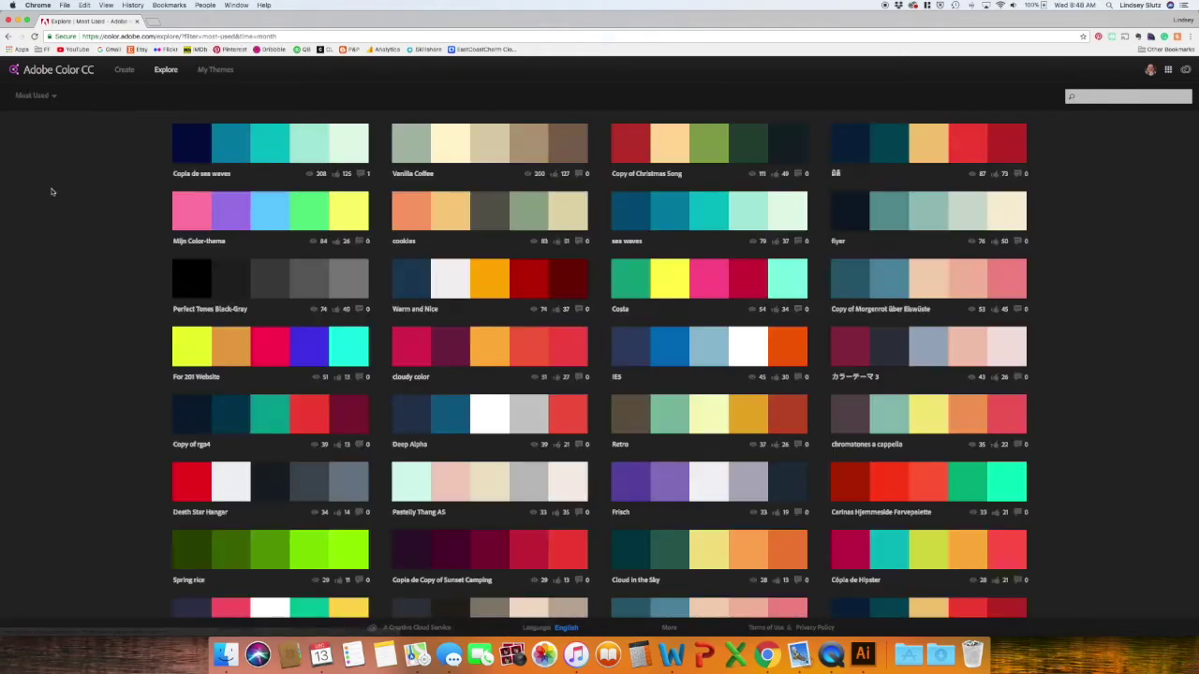
pyautogui.click(37, 99)
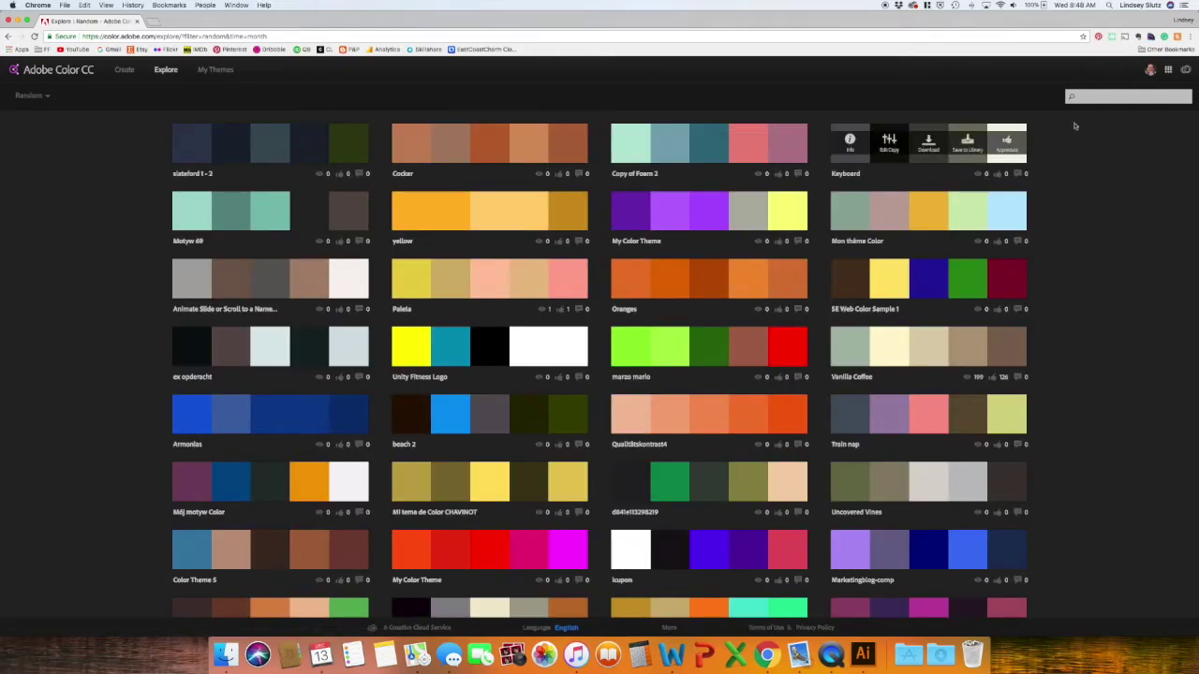
# Step: Search themes for 'christmas', browse the results, and appreciate the DBE Christmas theme
pyautogui.click(1124, 97)
pyautogui.write('c')
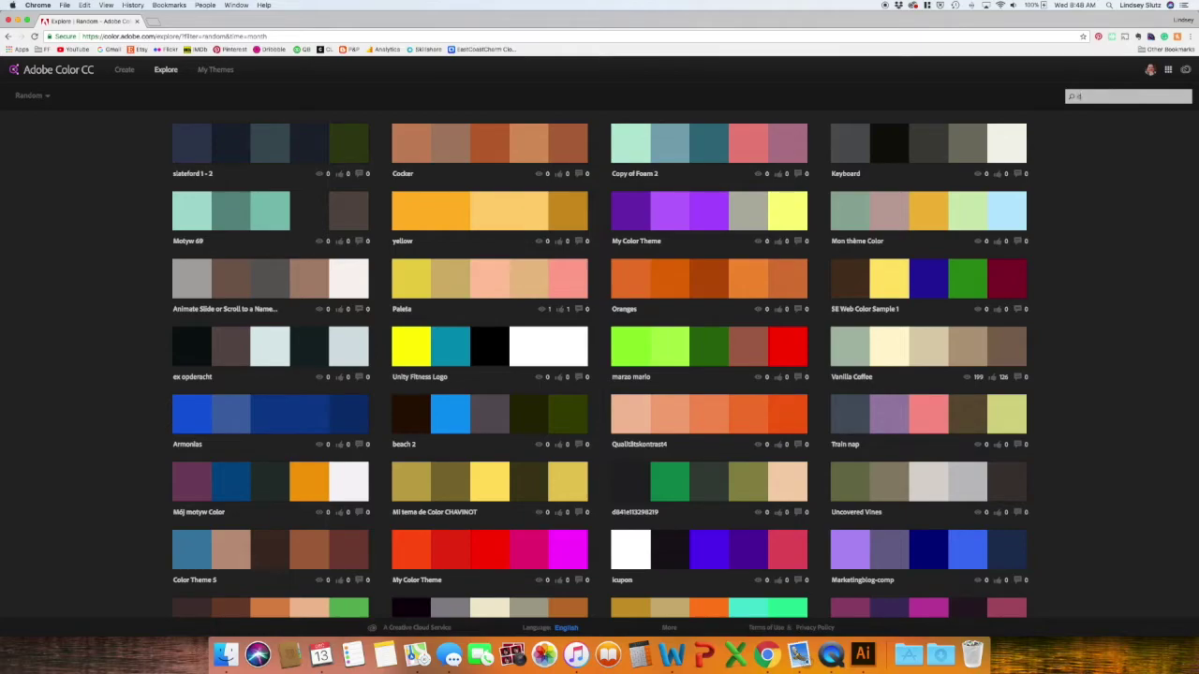
pyautogui.write('hristmas')
pyautogui.press('Return')
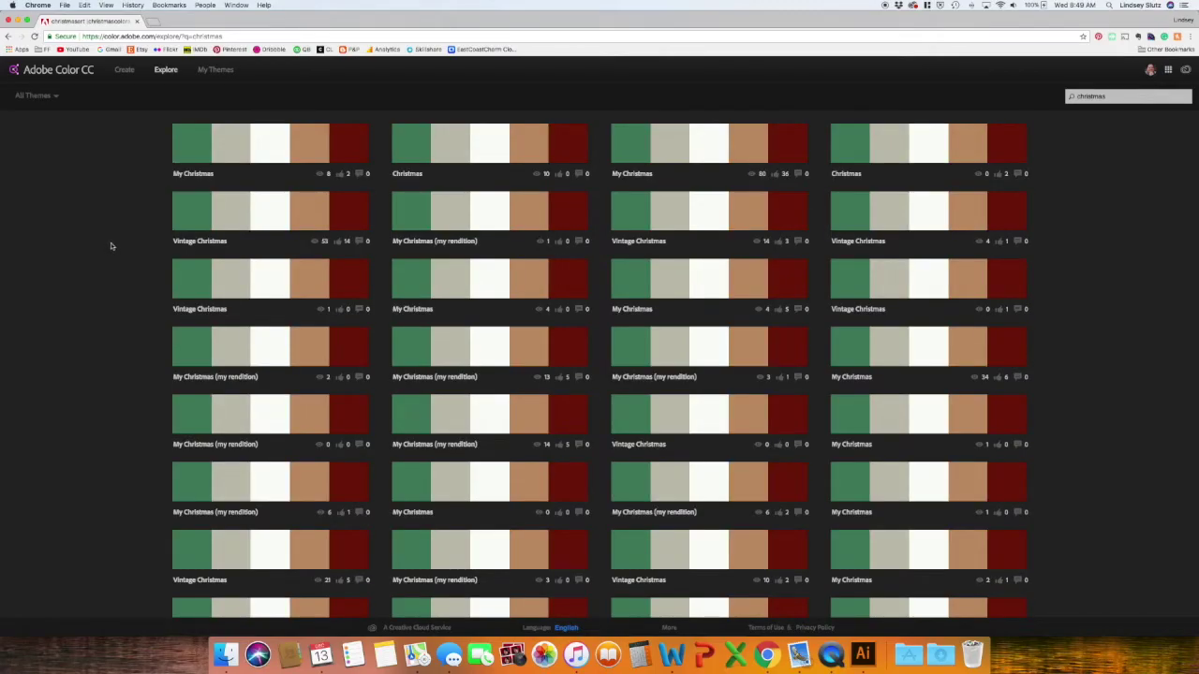
pyautogui.scroll(-1, 111, 246)
pyautogui.scroll(-10, 110, 246)
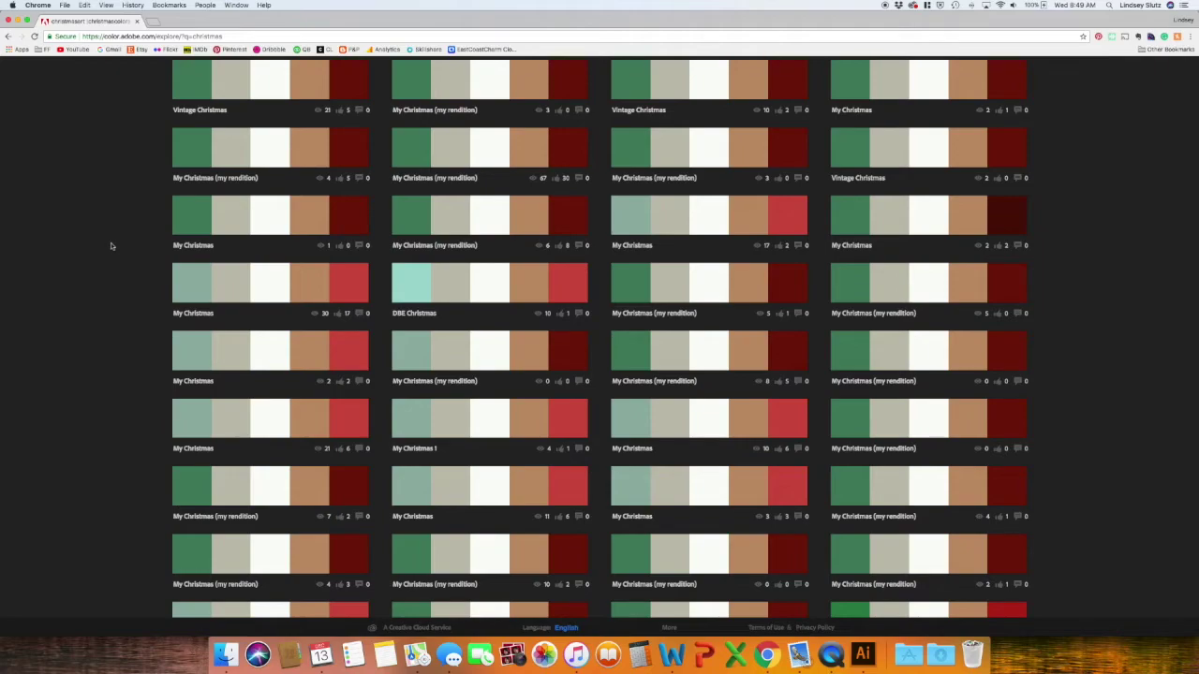
pyautogui.scroll(-10, 111, 247)
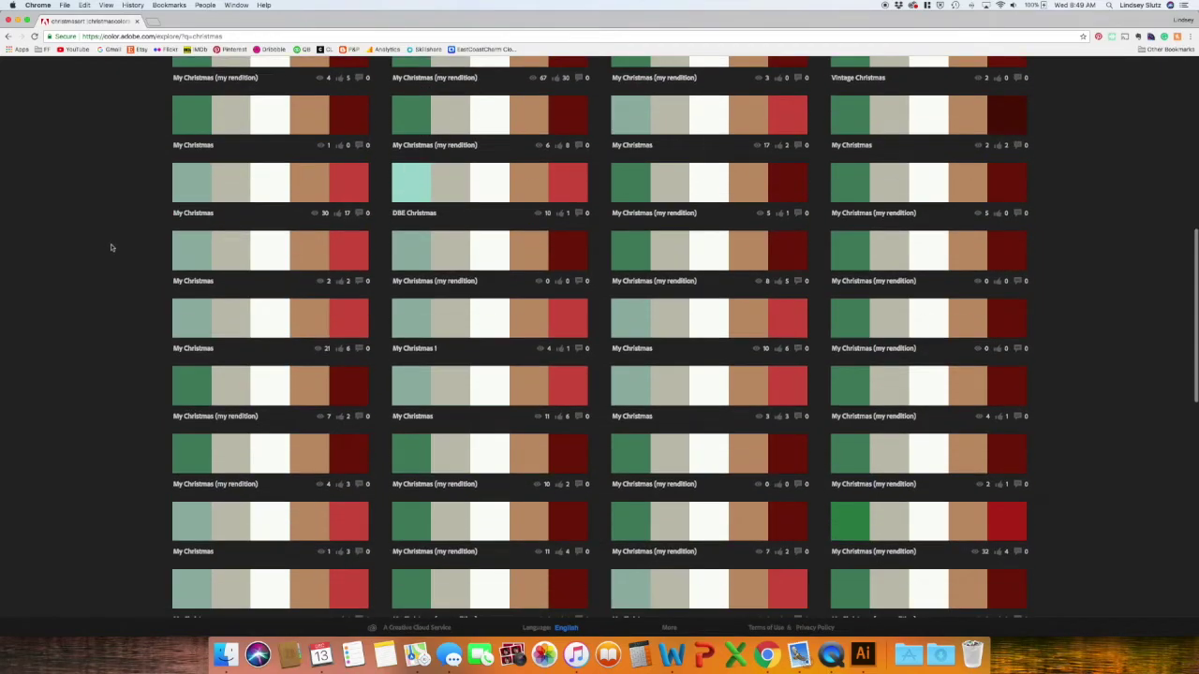
pyautogui.scroll(-8, 111, 247)
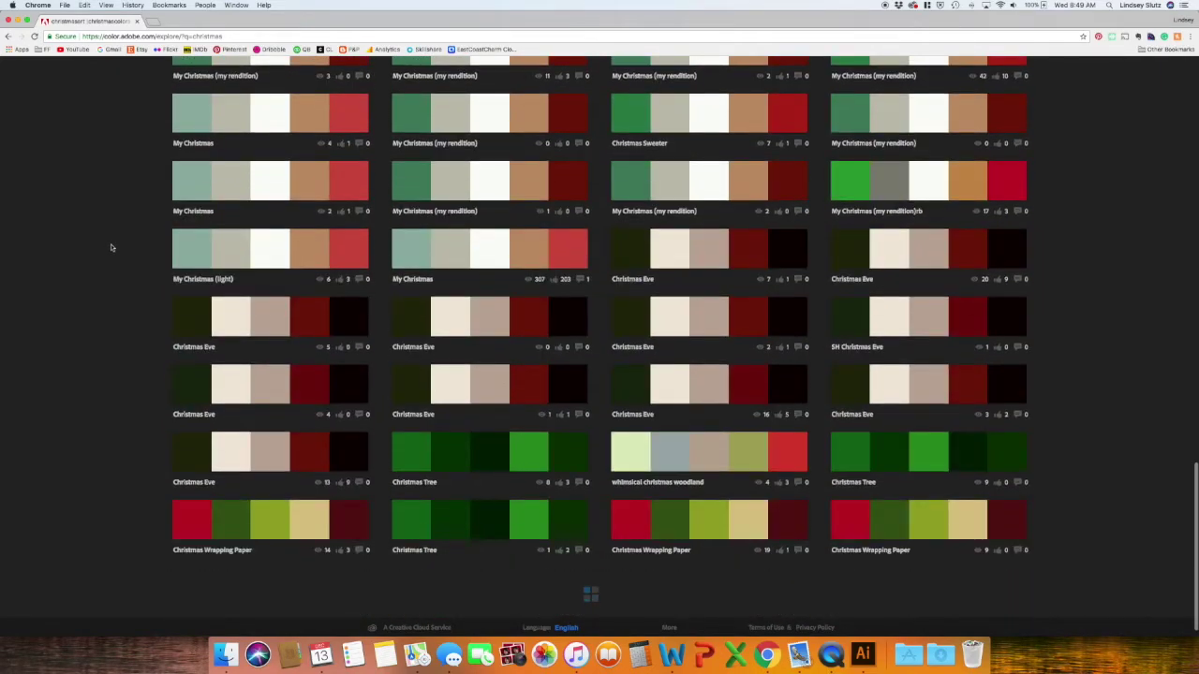
pyautogui.scroll(-8, 110, 247)
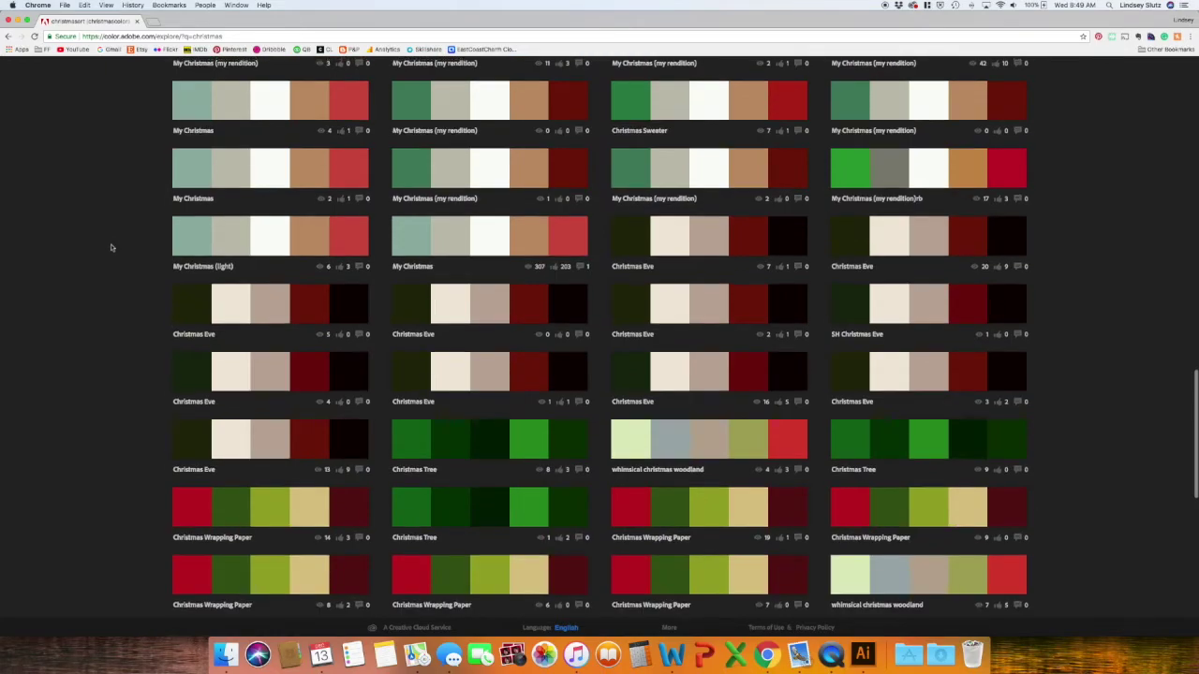
pyautogui.scroll(-10, 111, 248)
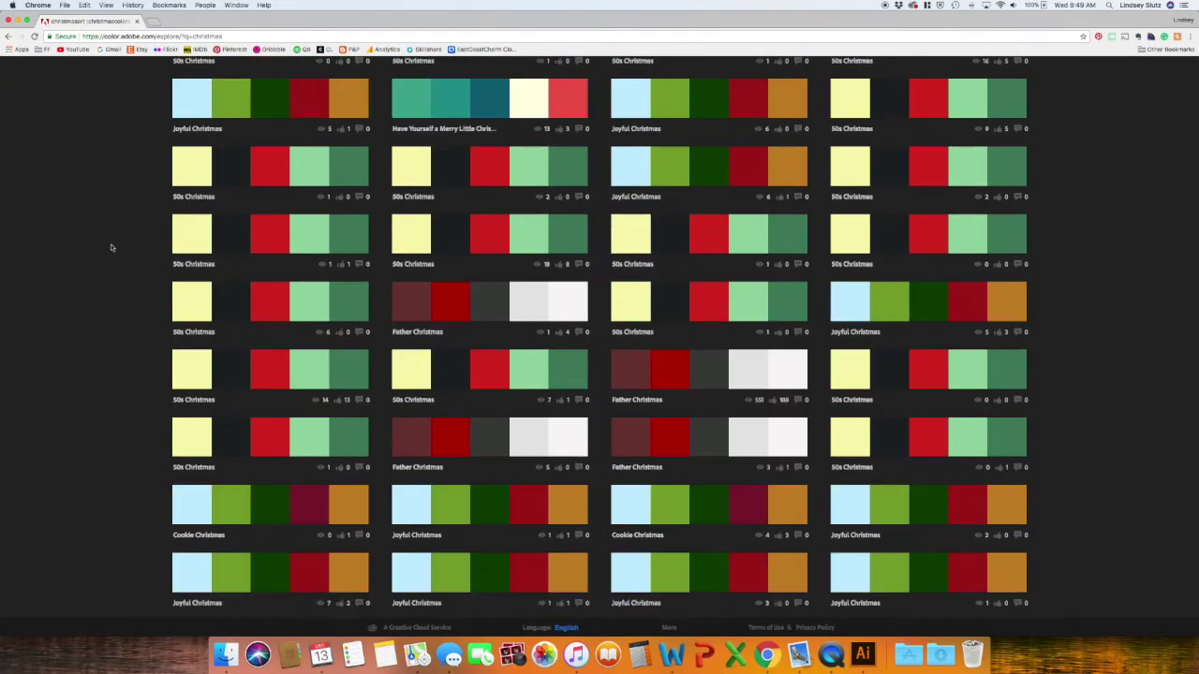
pyautogui.scroll(-15, 110, 247)
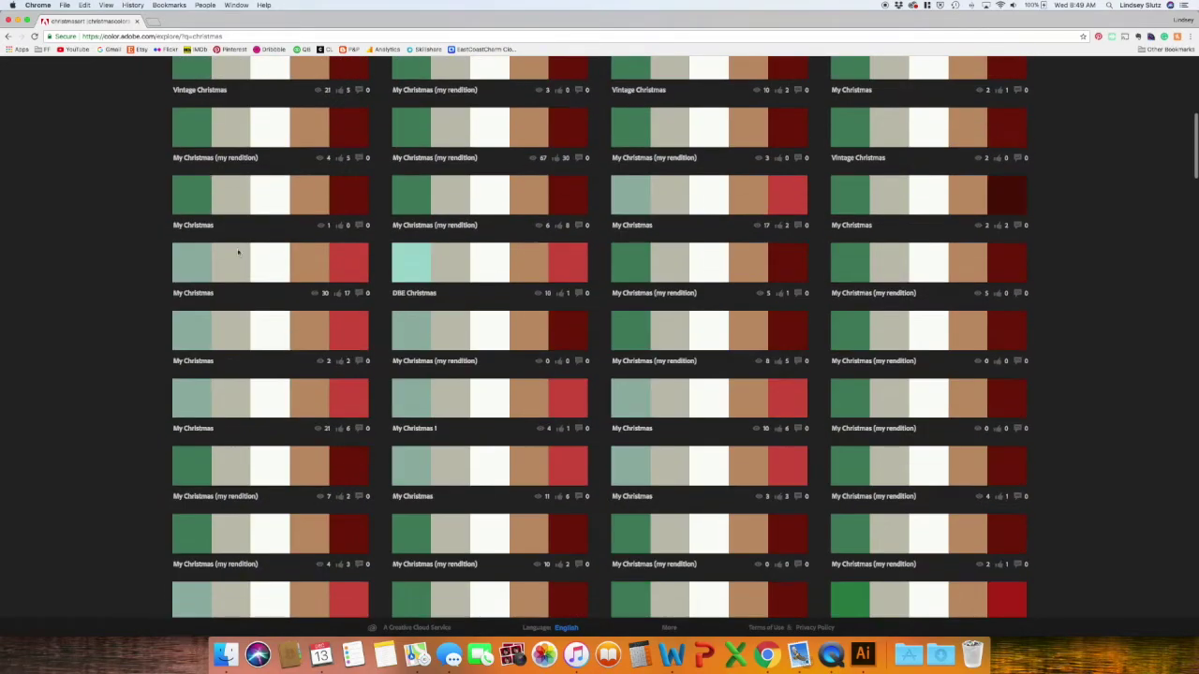
pyautogui.moveTo(440, 273)
pyautogui.click(568, 266)
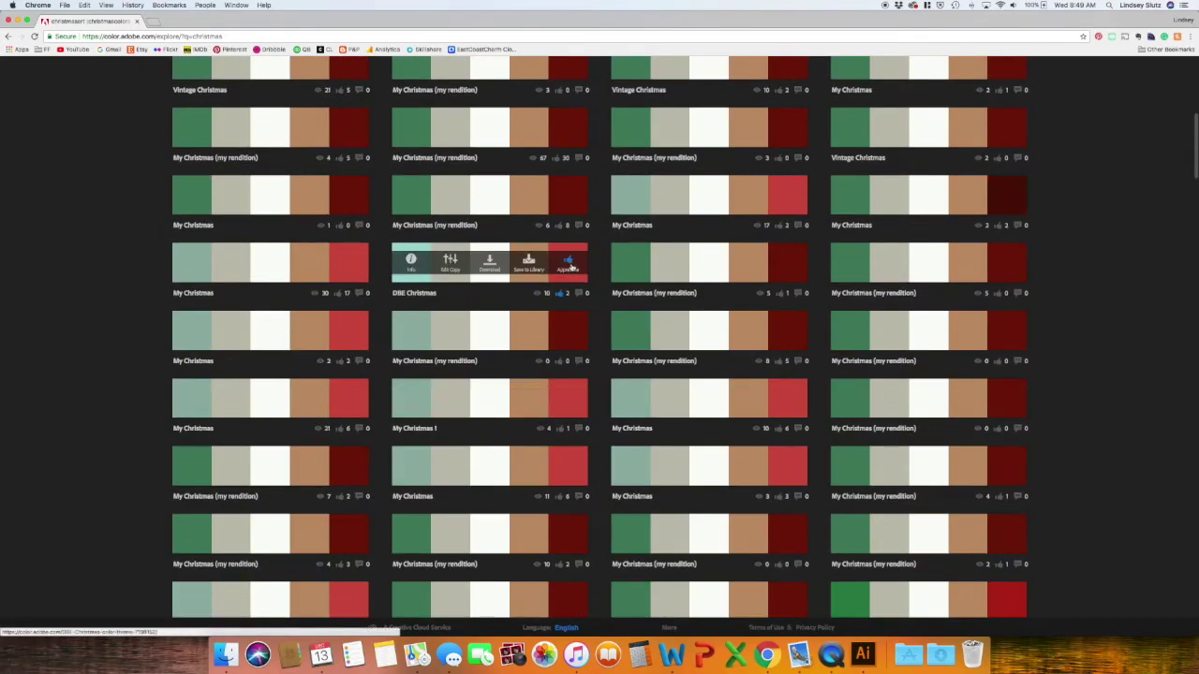
# Step: Save the DBE Christmas theme to My Library
pyautogui.click(528, 264)
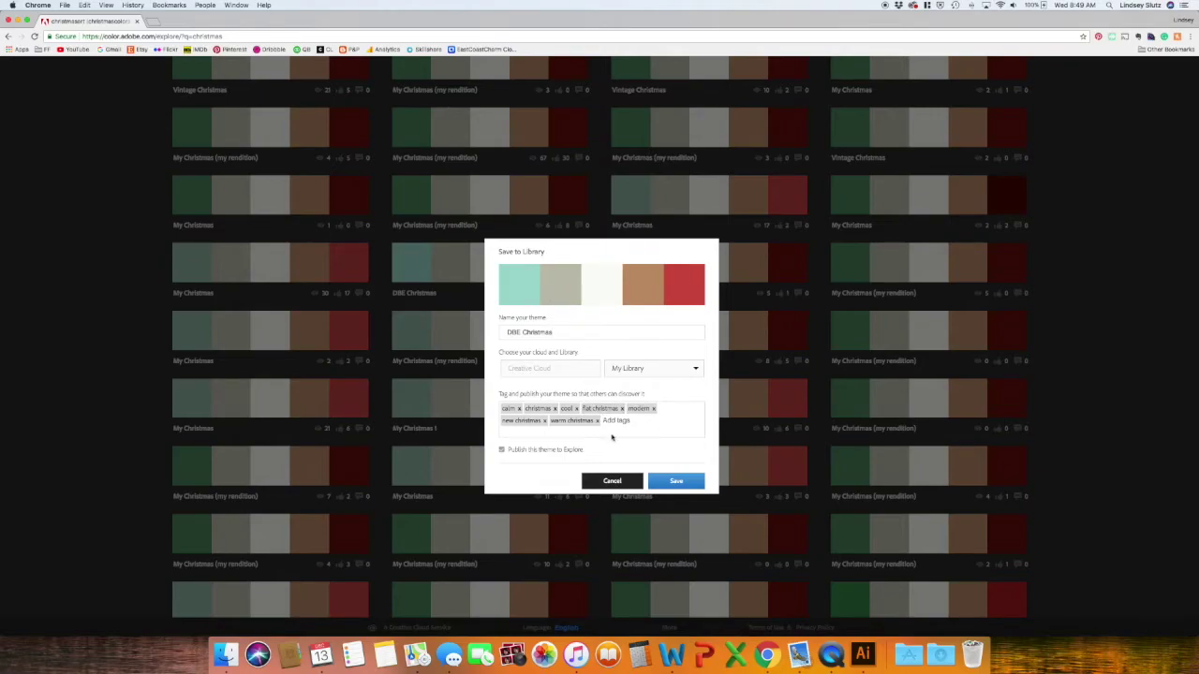
pyautogui.click(670, 482)
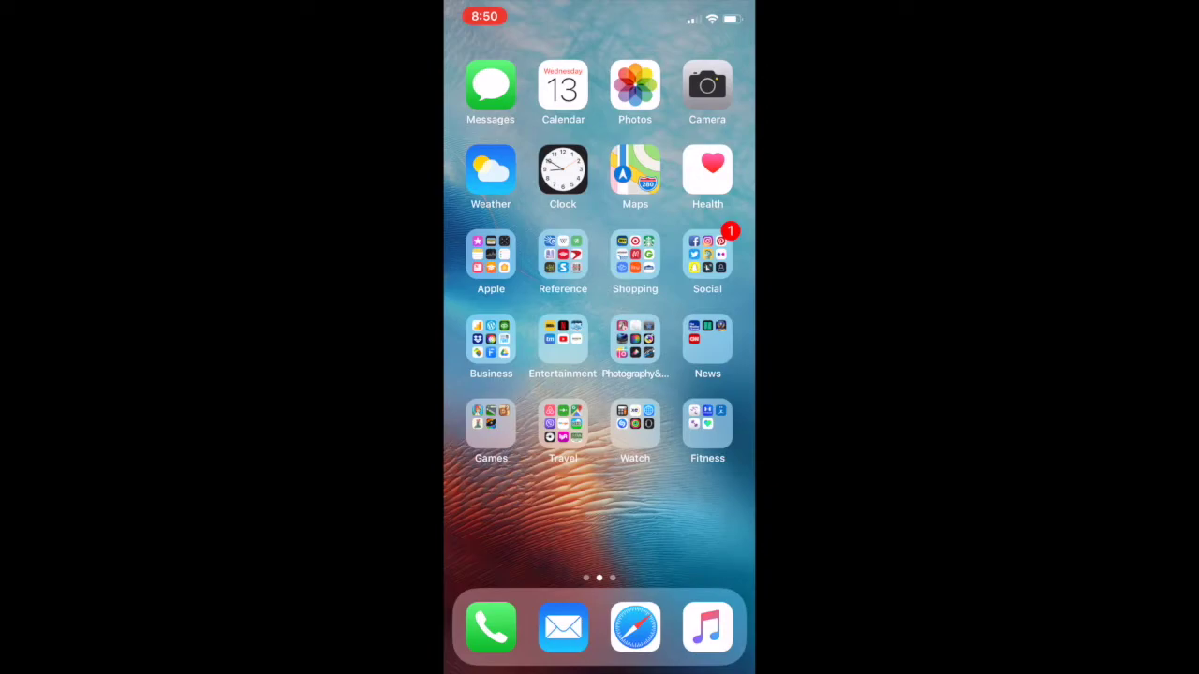
# Step: Launch Adobe Capture from the phone's Business app folder
pyautogui.click(491, 339)
pyautogui.moveTo(674, 337); pyautogui.dragTo(525, 337)
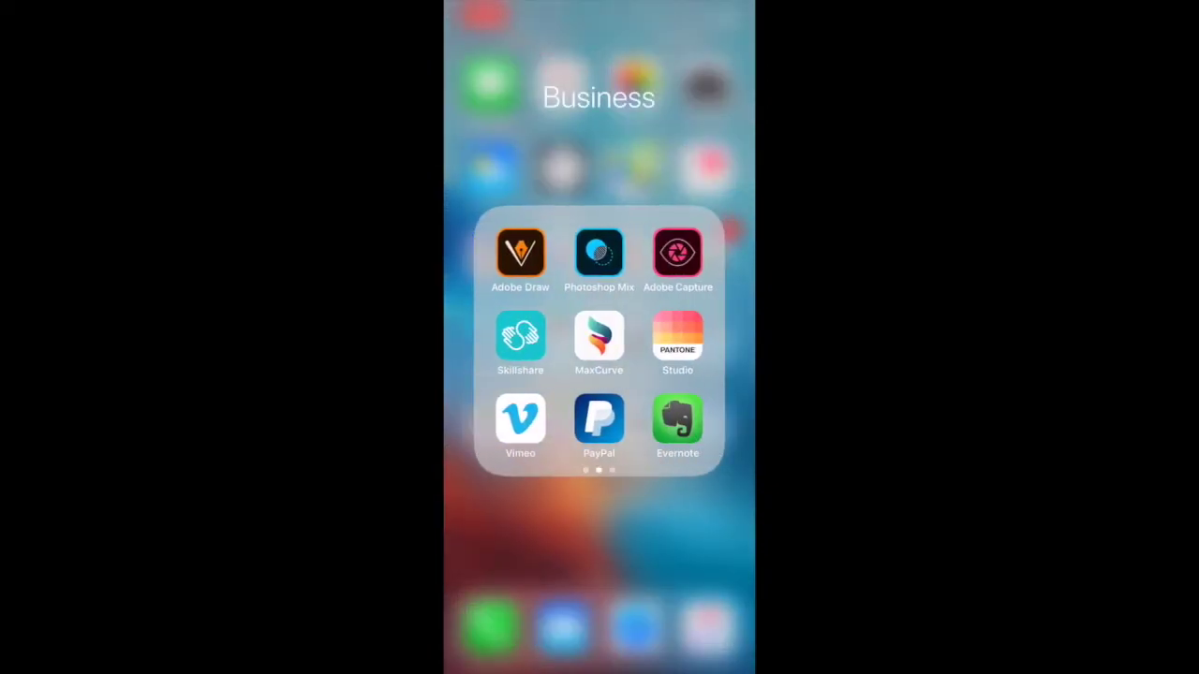
pyautogui.click(678, 252)
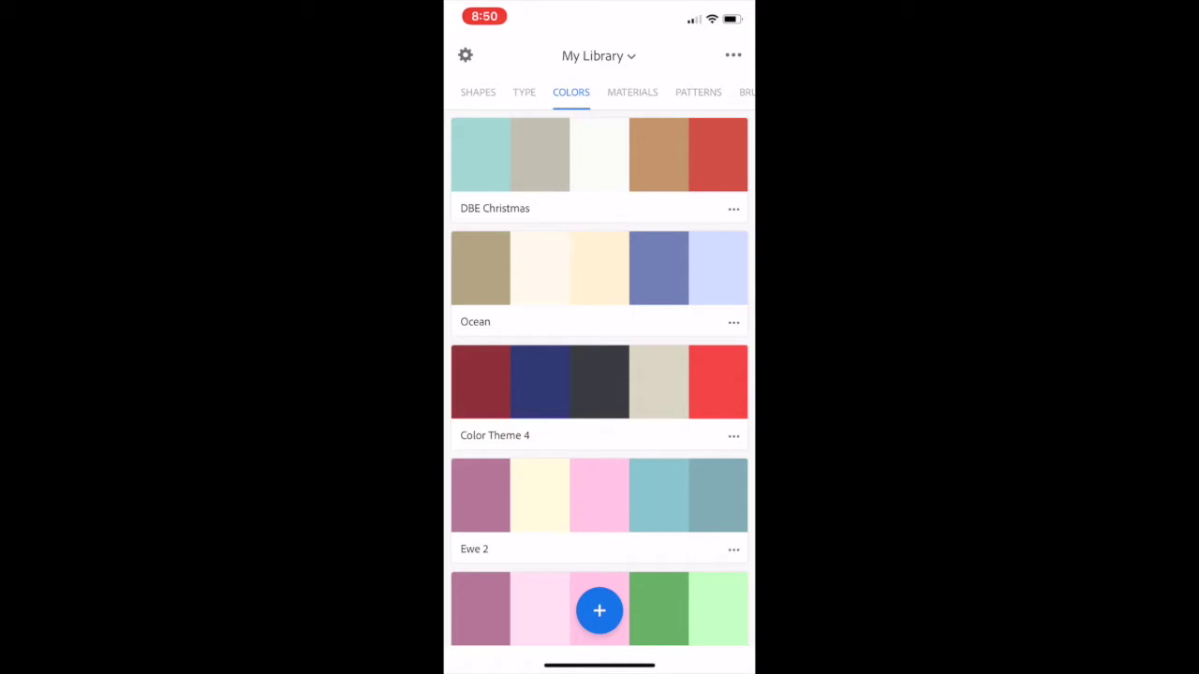
# Step: Capture a colour theme with the camera and save it to My Library as Color Theme 7
pyautogui.click(600, 611)
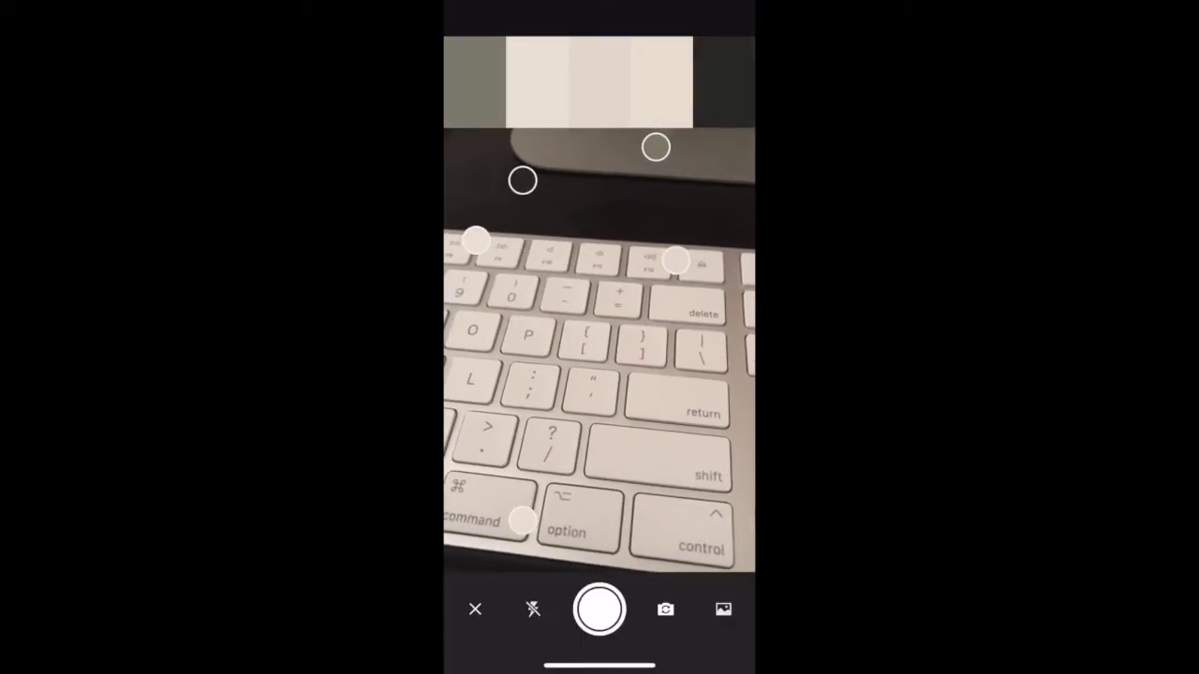
pyautogui.click(599, 610)
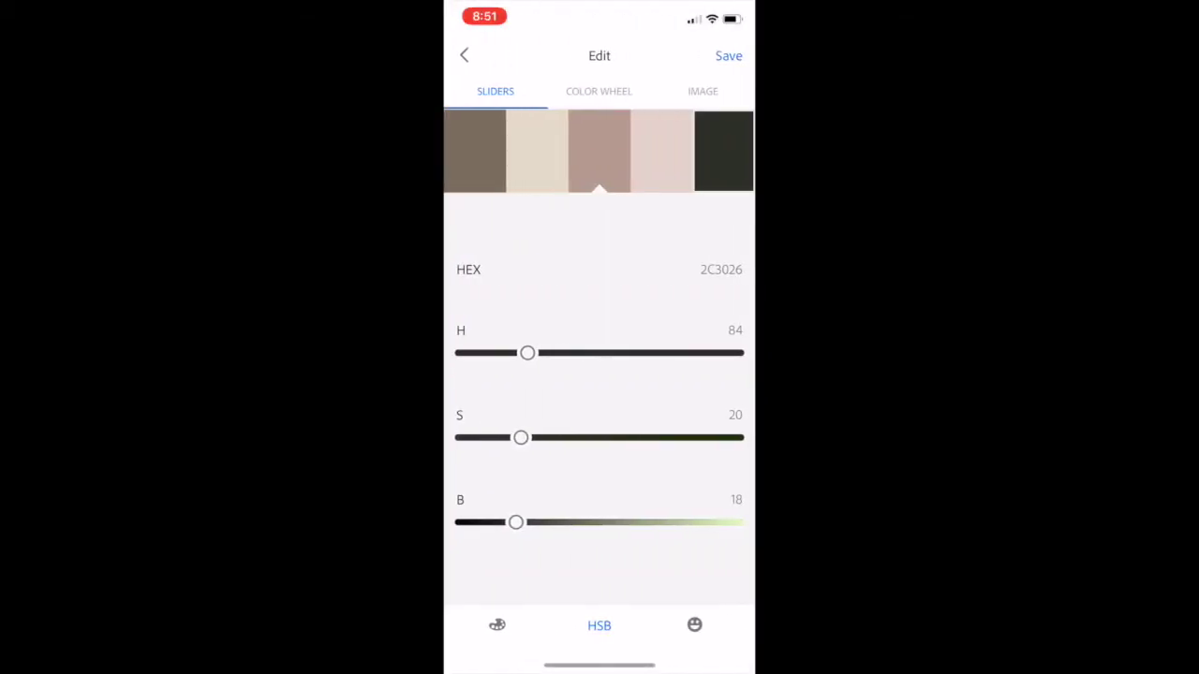
pyautogui.click(729, 55)
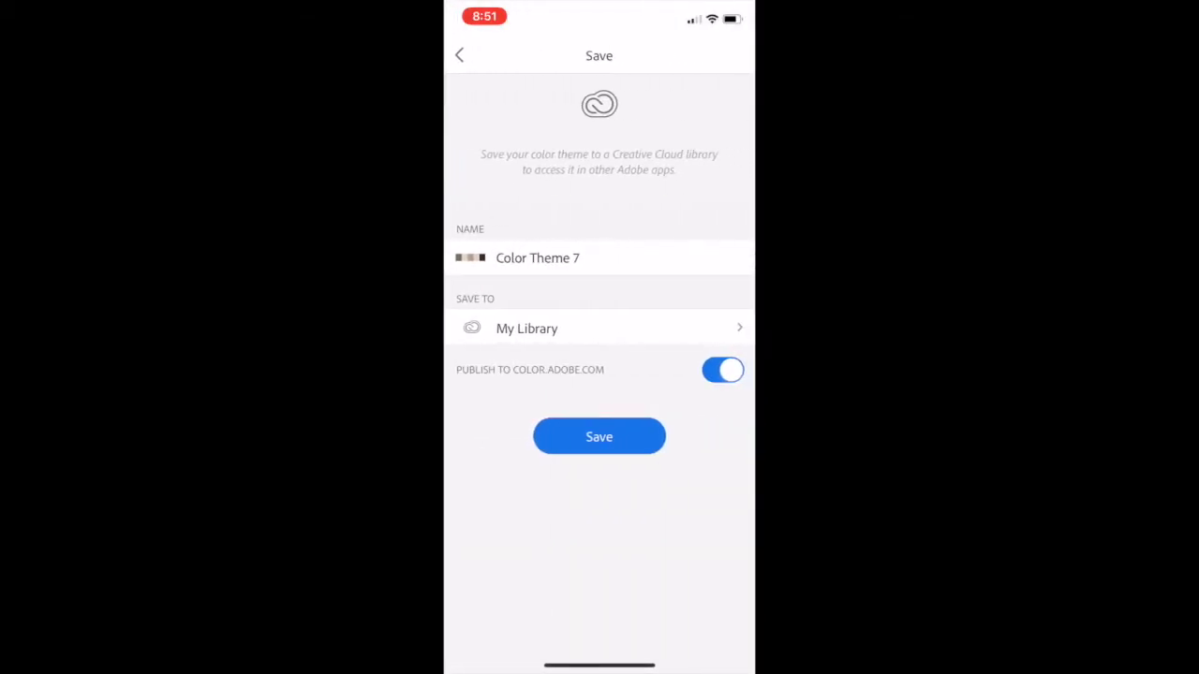
pyautogui.click(600, 436)
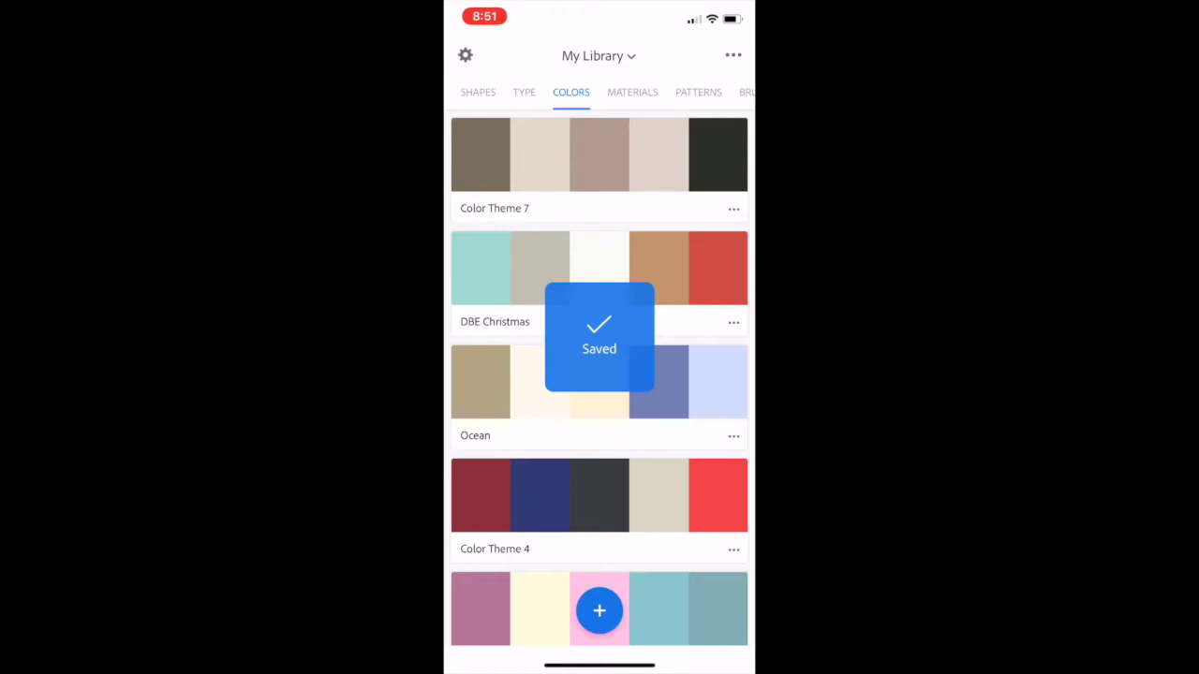
pyautogui.click(600, 610)
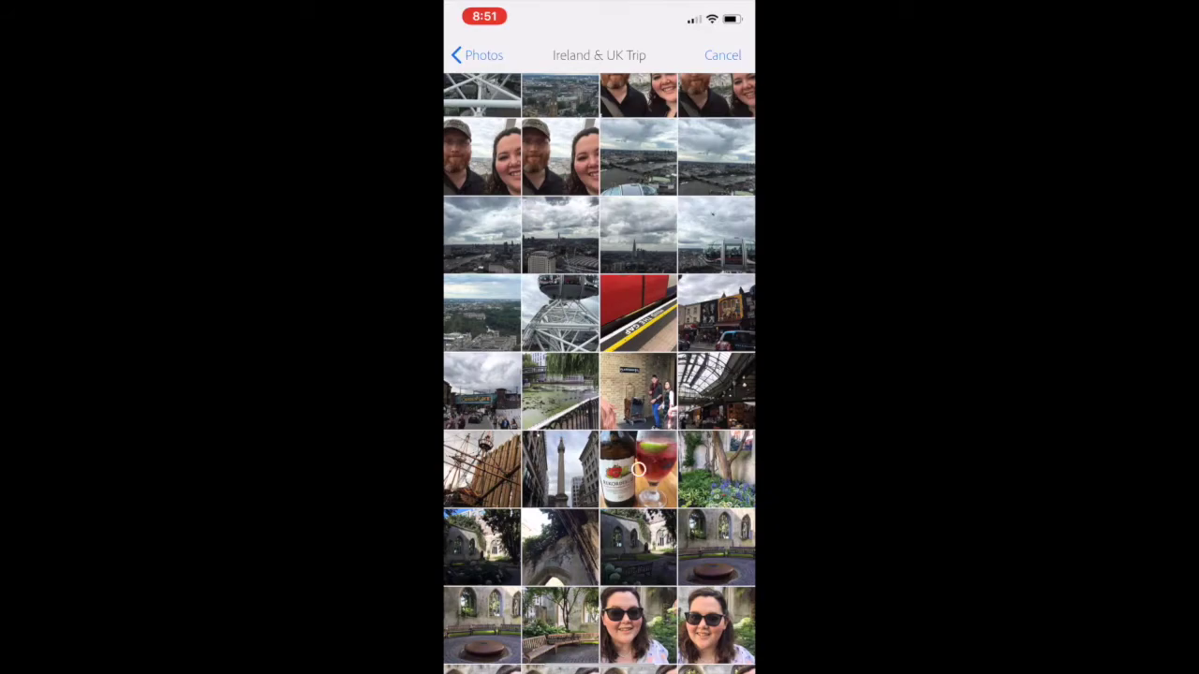
# Step: Sample five colours from the cider-and-wine photo: bottle neck, label, glass stem, lime and pinkish red
pyautogui.click(638, 468)
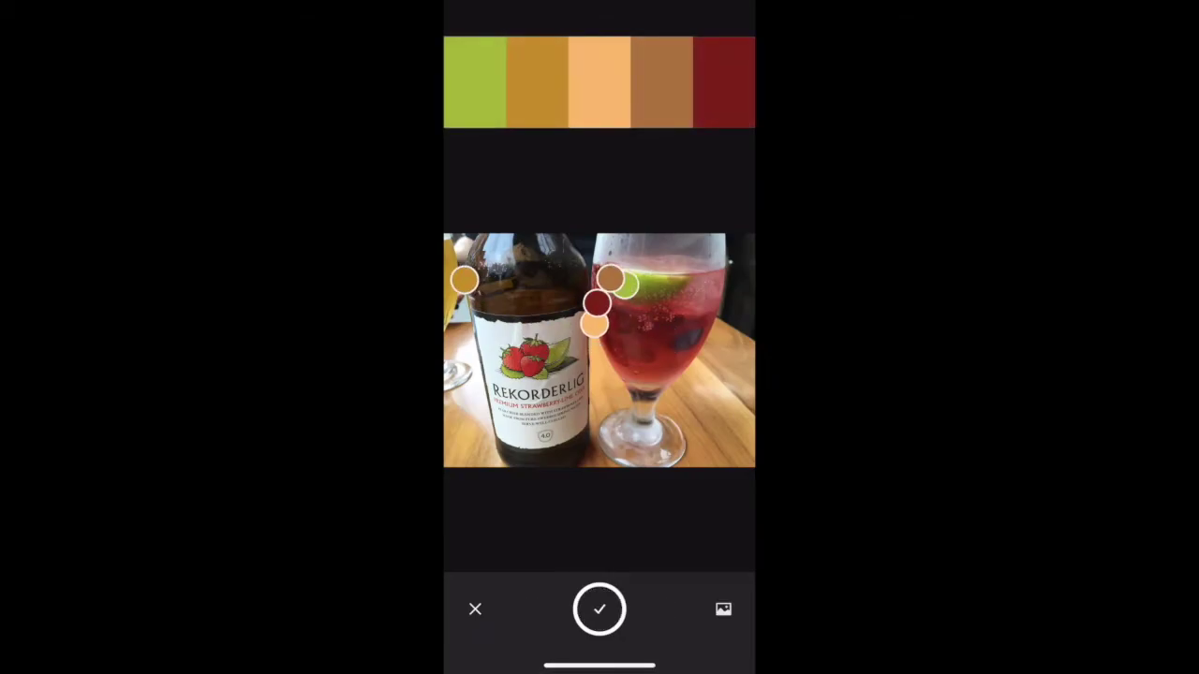
pyautogui.moveTo(610, 278); pyautogui.dragTo(662, 278)
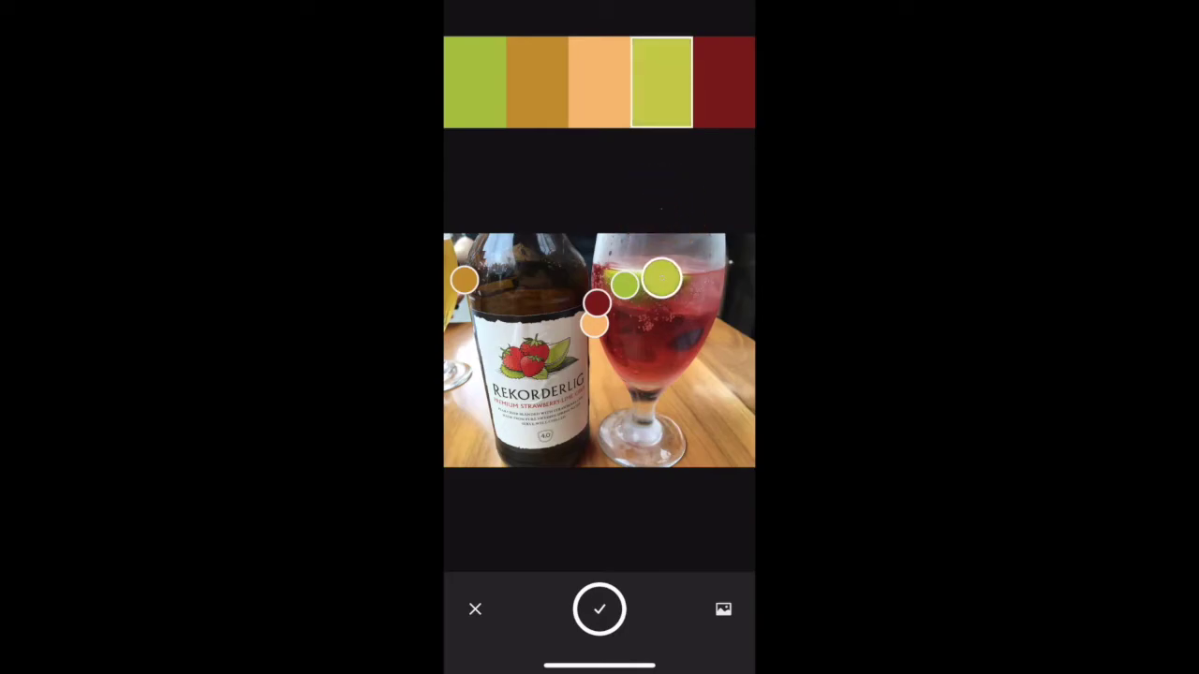
pyautogui.moveTo(463, 279); pyautogui.dragTo(503, 334)
pyautogui.moveTo(594, 324); pyautogui.dragTo(620, 432)
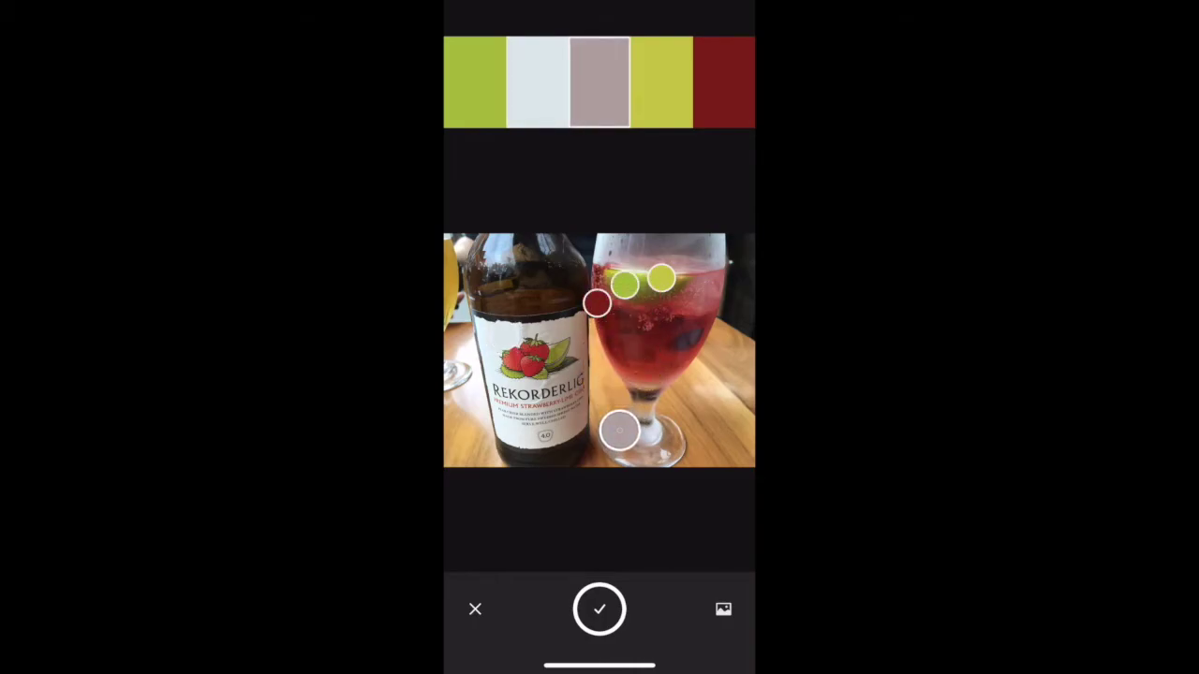
pyautogui.moveTo(597, 303); pyautogui.dragTo(700, 313)
pyautogui.moveTo(625, 283); pyautogui.dragTo(499, 260)
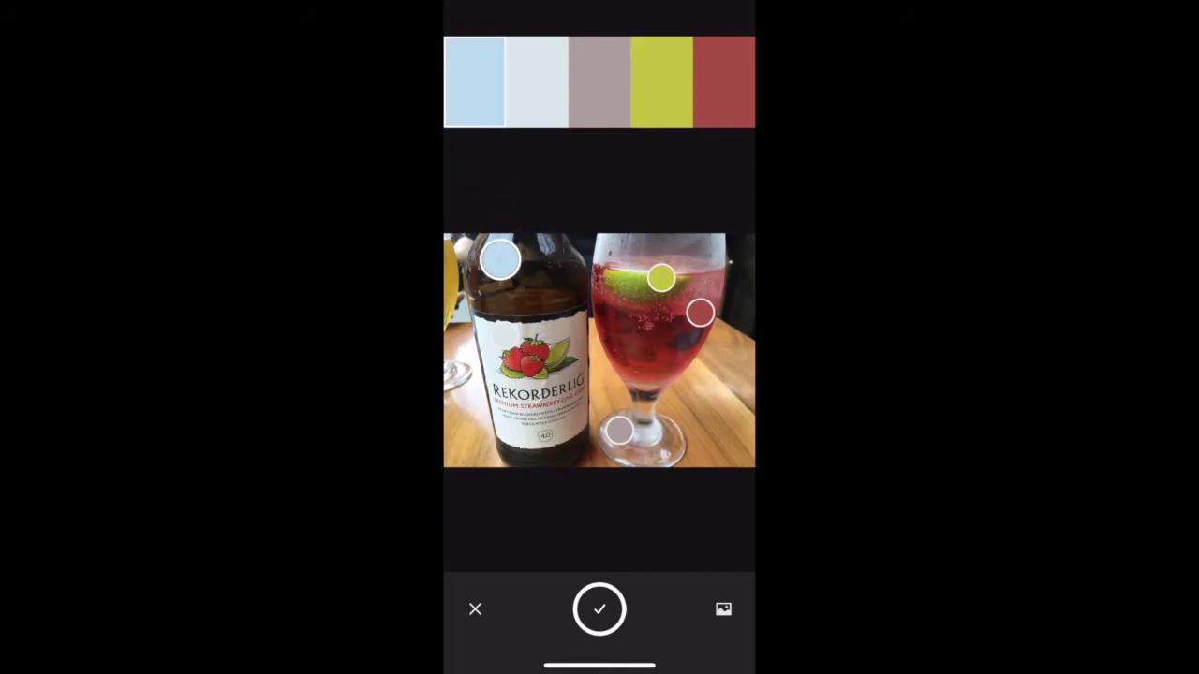
pyautogui.moveTo(700, 312); pyautogui.dragTo(710, 290)
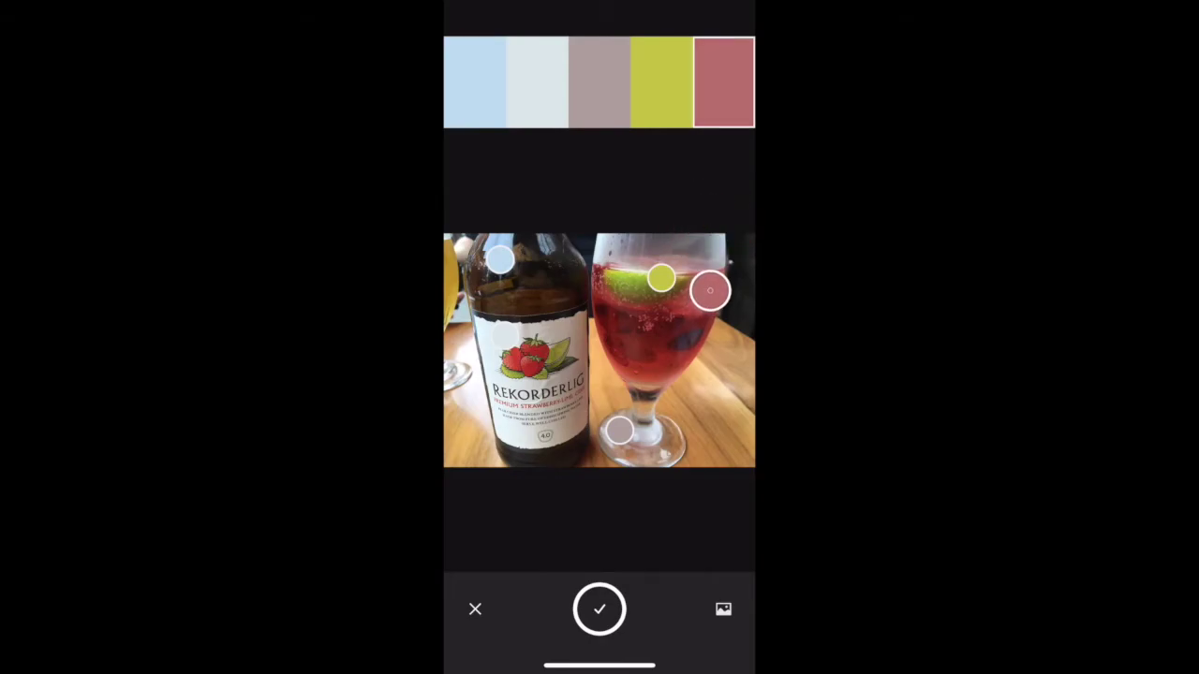
# Step: Save the palette to My Library as Color Theme 8 and return to the home screen
pyautogui.click(600, 609)
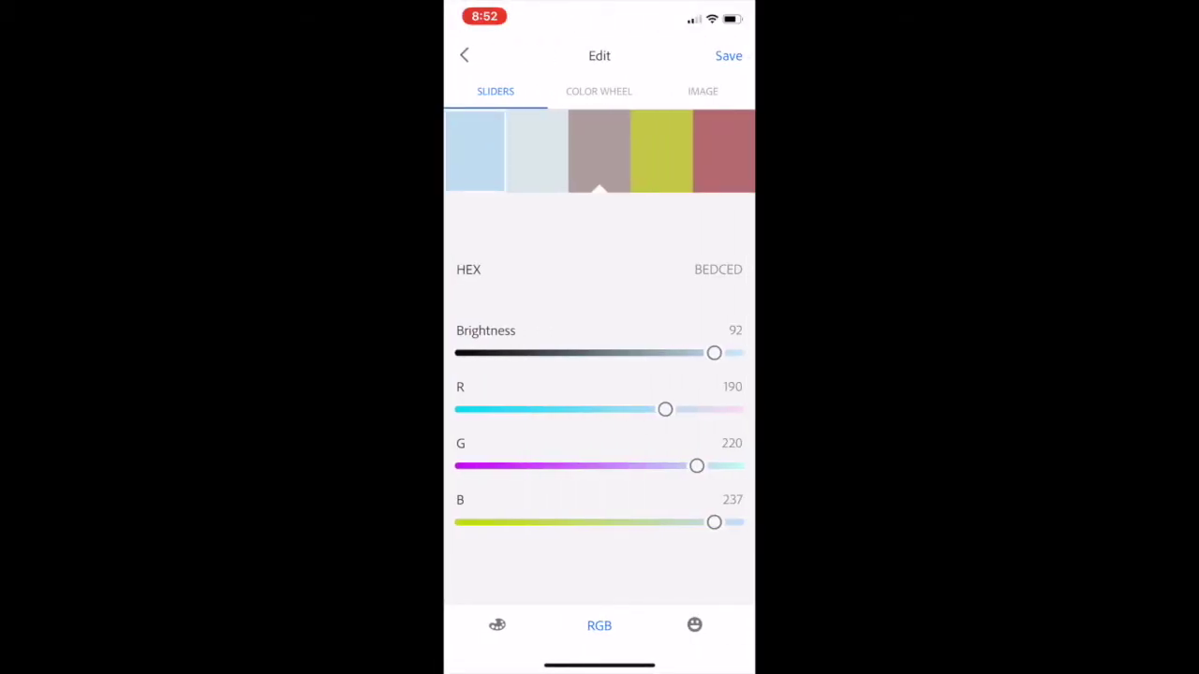
pyautogui.click(729, 55)
pyautogui.click(600, 434)
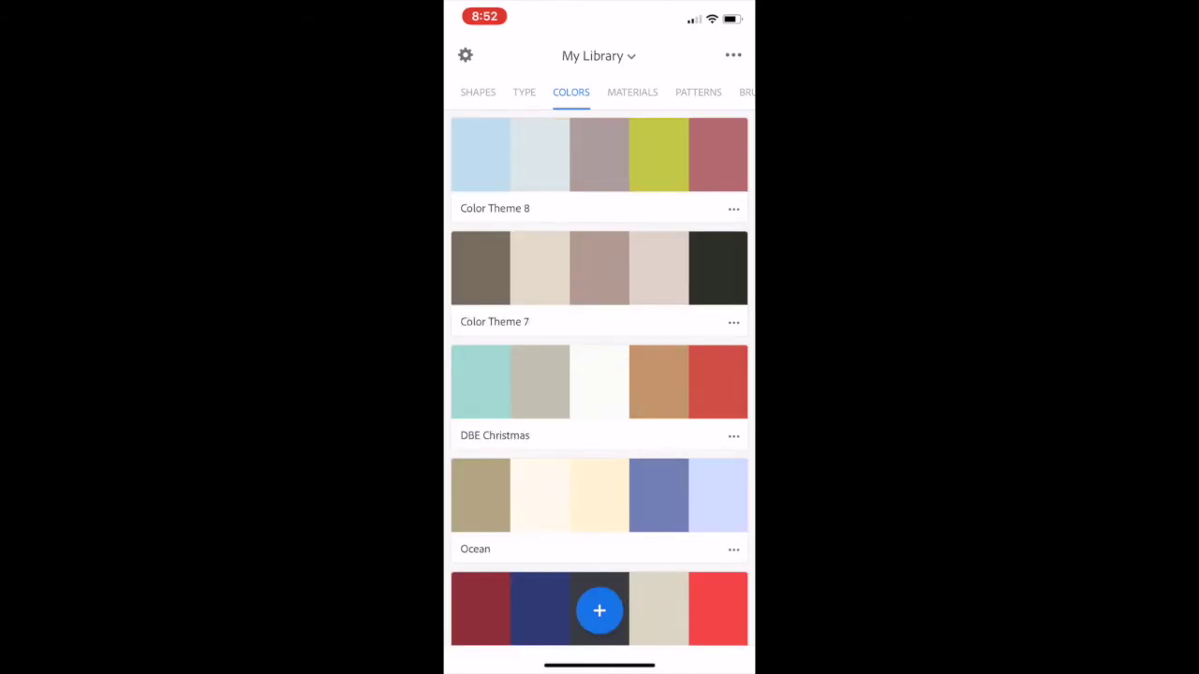
pyautogui.moveTo(600, 665); pyautogui.dragTo(599, 421)
pyautogui.moveTo(599, 665); pyautogui.dragTo(599, 422)
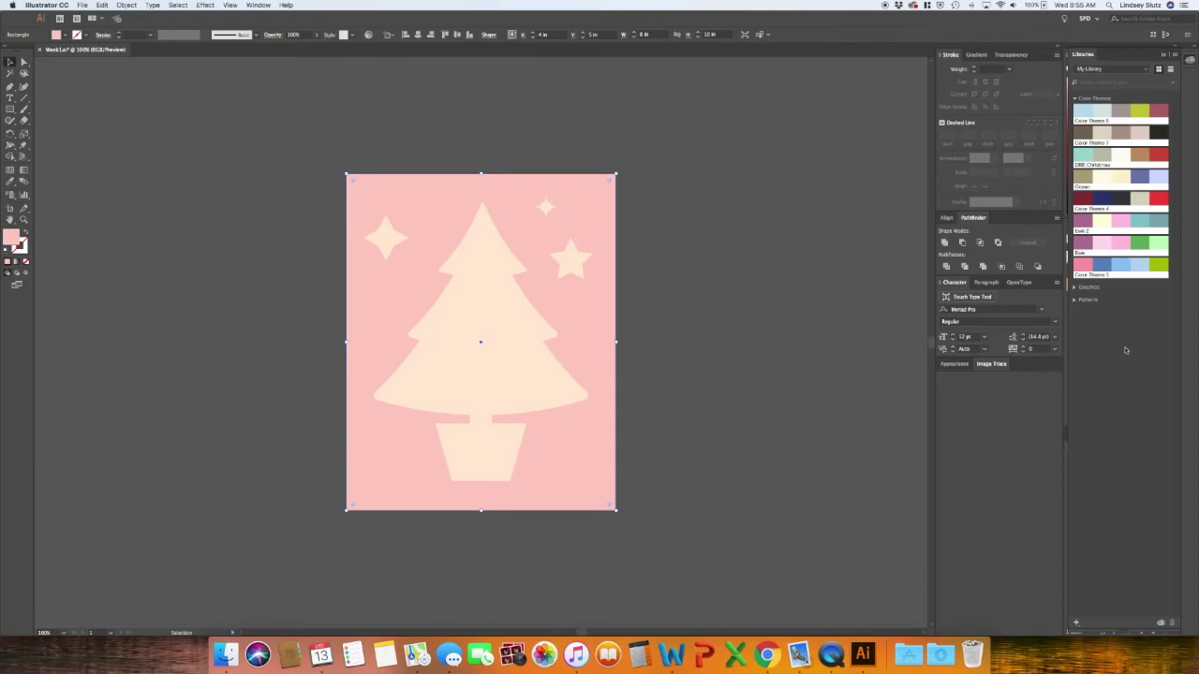
# Step: Add the DBE Christmas theme's colours from the library to the document swatches
pyautogui.rightClick(1102, 163)
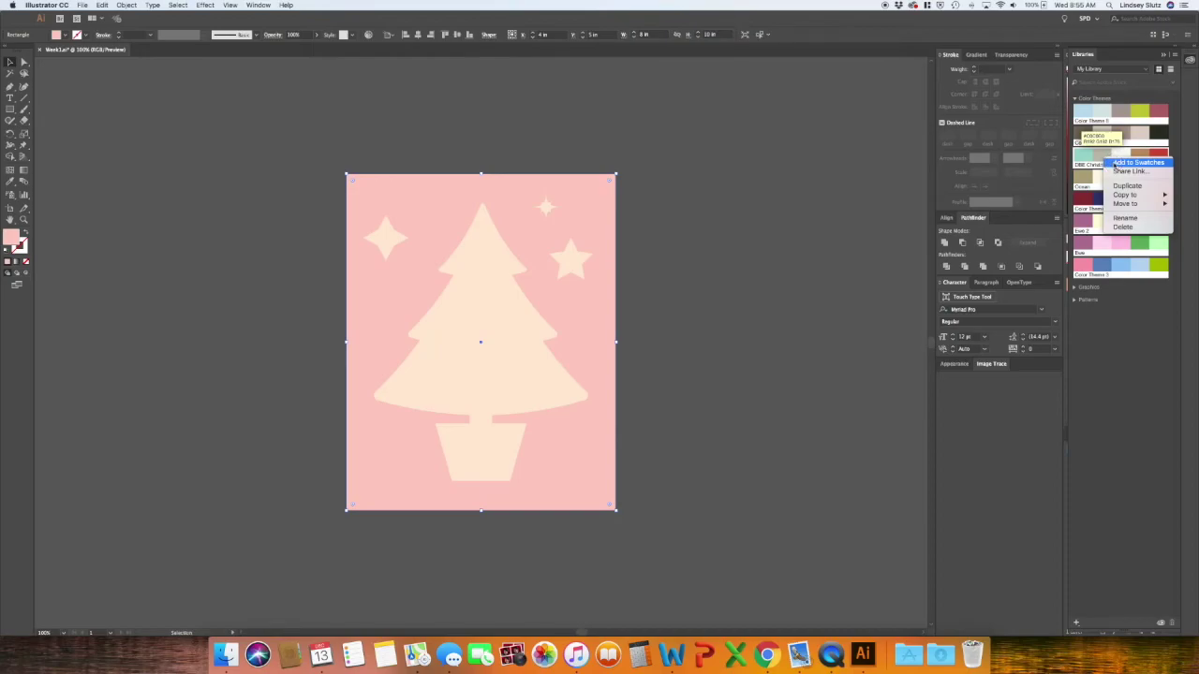
pyautogui.click(1115, 164)
pyautogui.click(1189, 60)
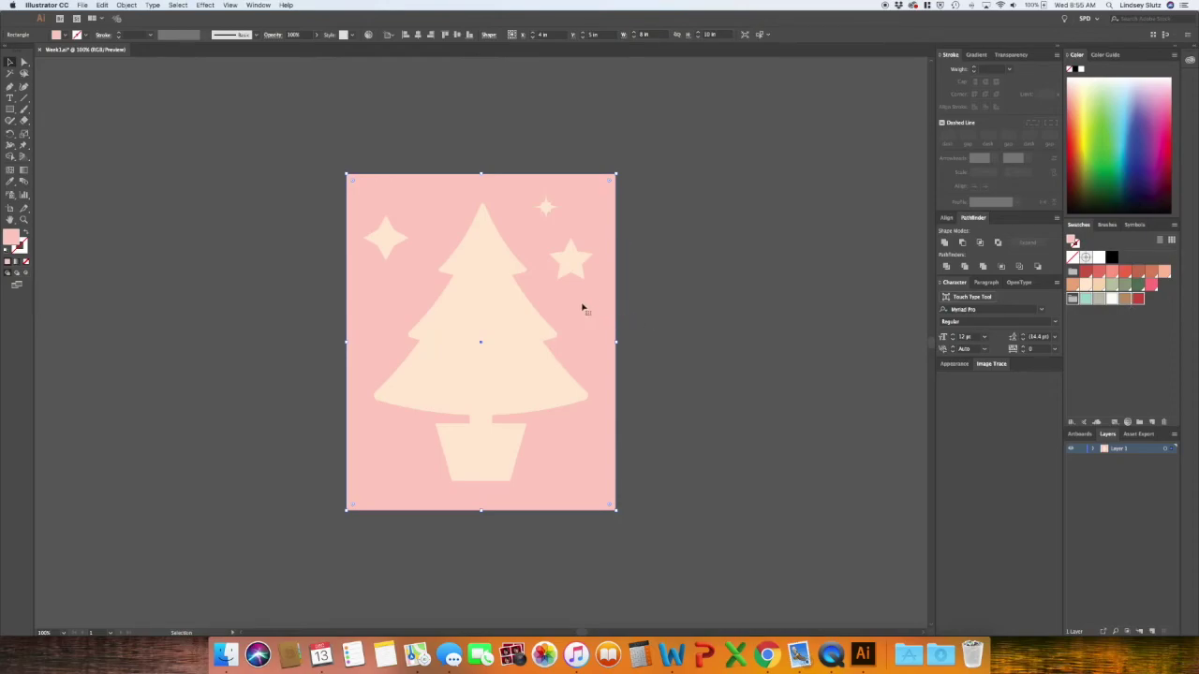
# Step: Fill the card background with mint, the star with red and the tree pot with grey-tan
pyautogui.click(1084, 298)
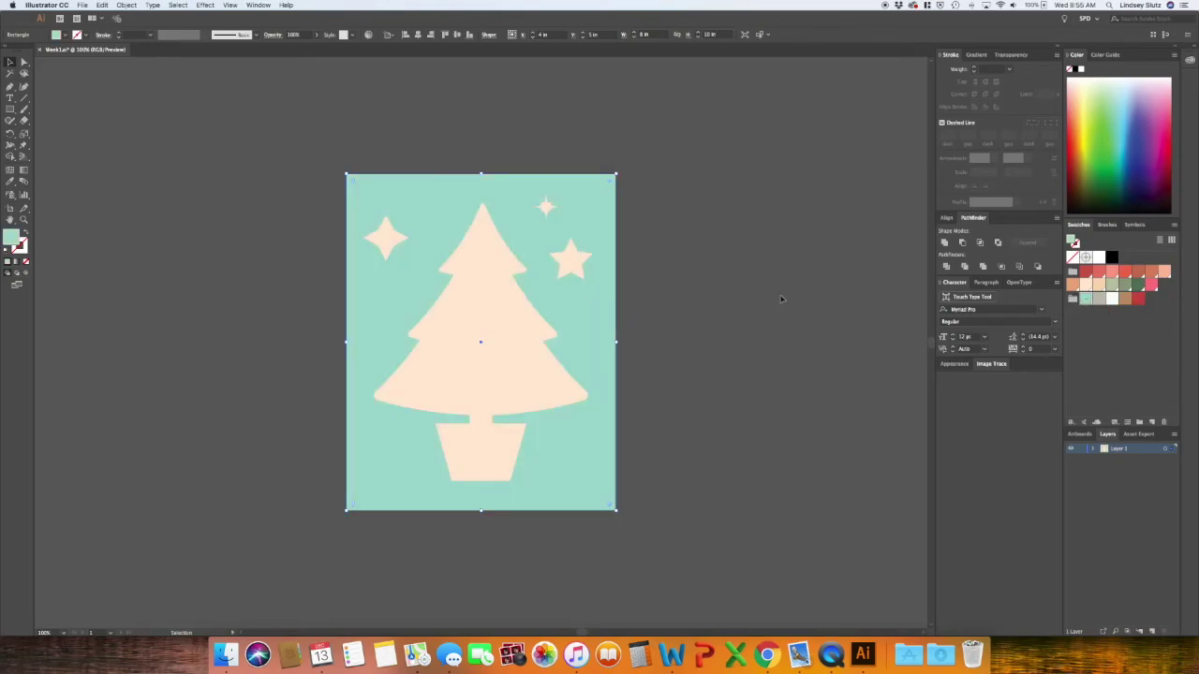
pyautogui.click(711, 317)
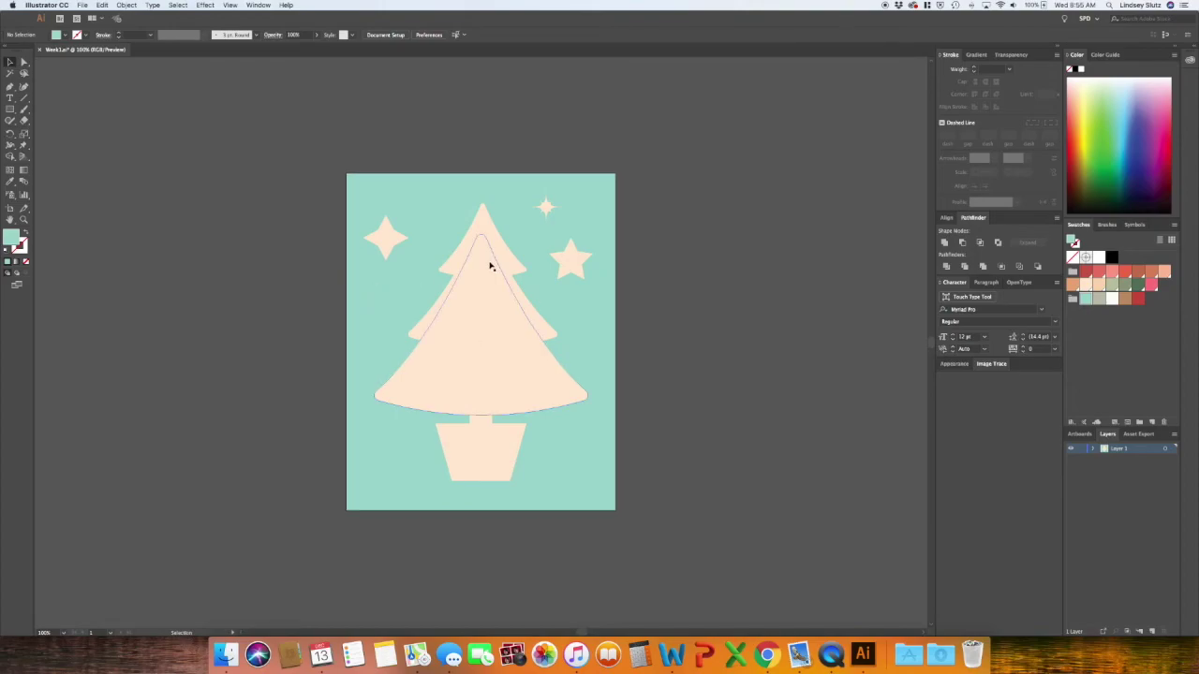
pyautogui.click(564, 256)
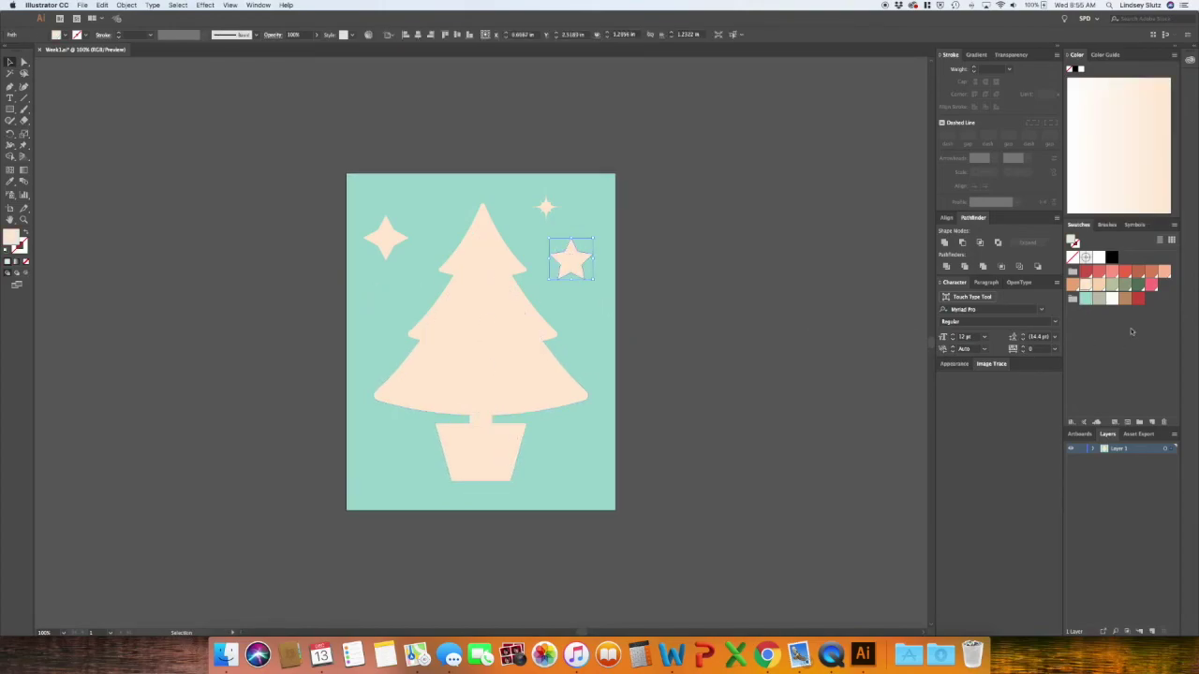
pyautogui.click(1138, 298)
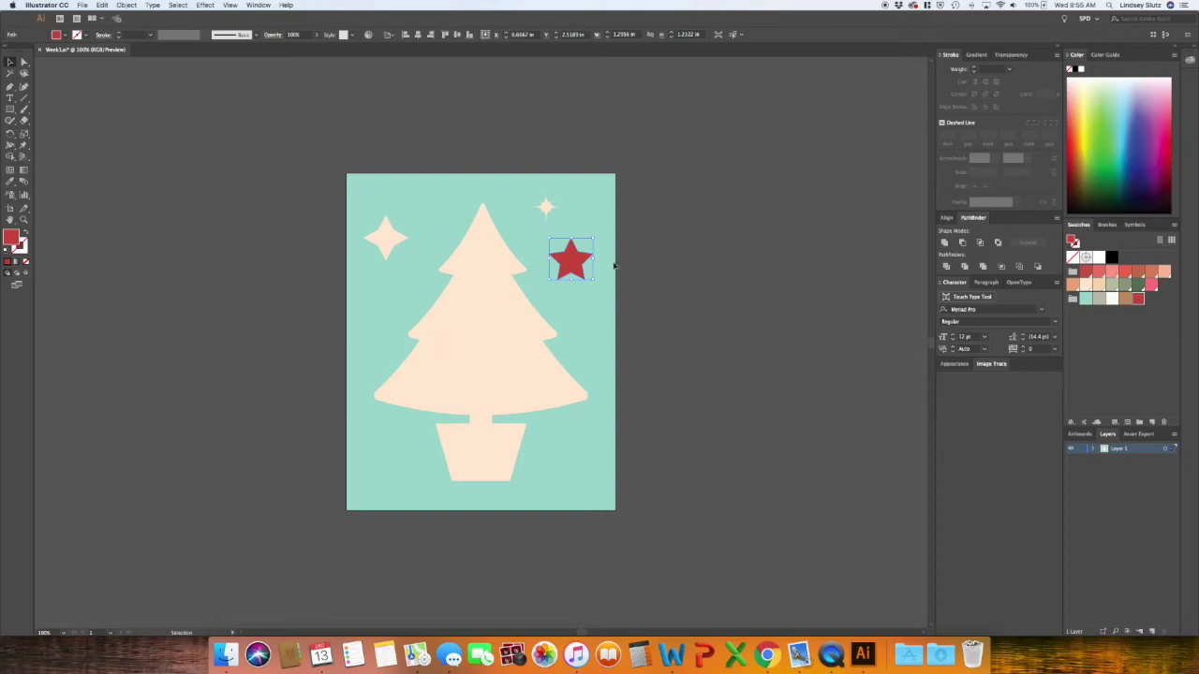
pyautogui.click(725, 249)
pyautogui.click(497, 444)
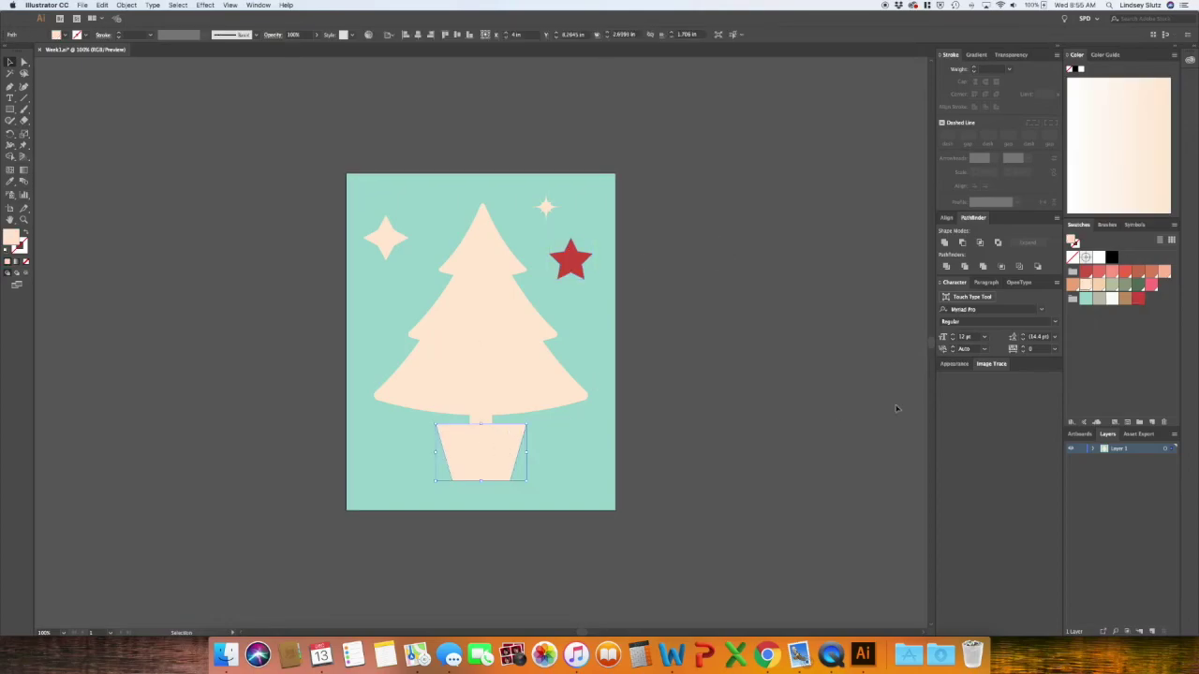
pyautogui.click(1102, 300)
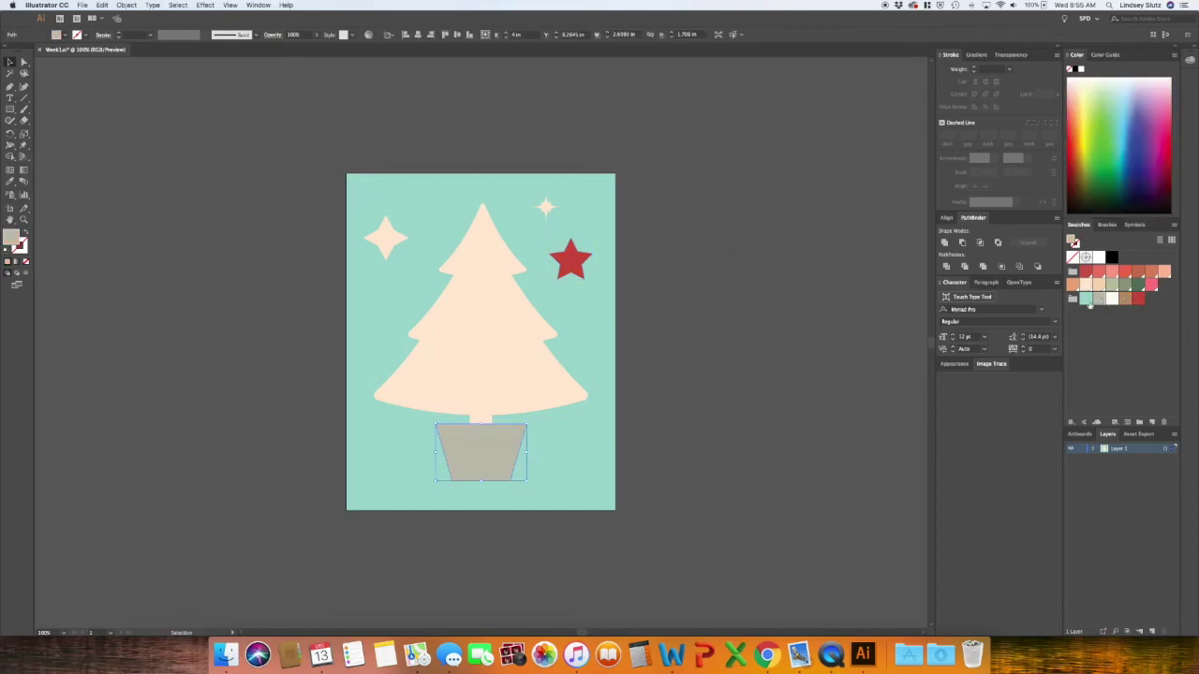
pyautogui.click(711, 385)
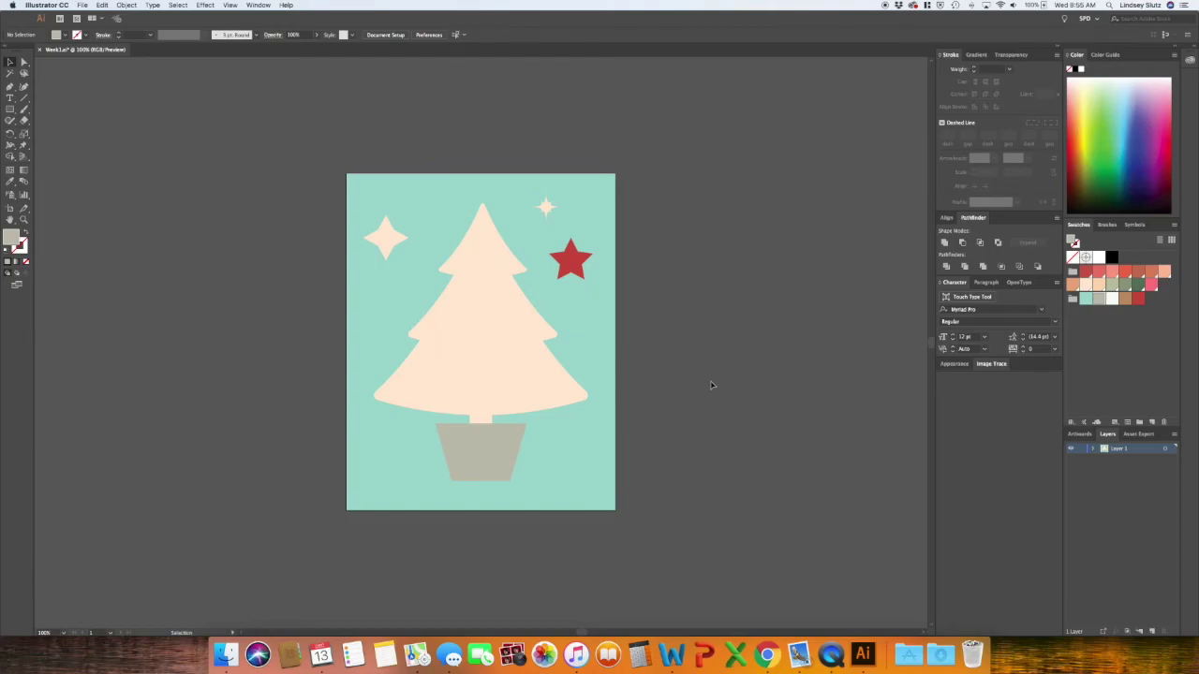